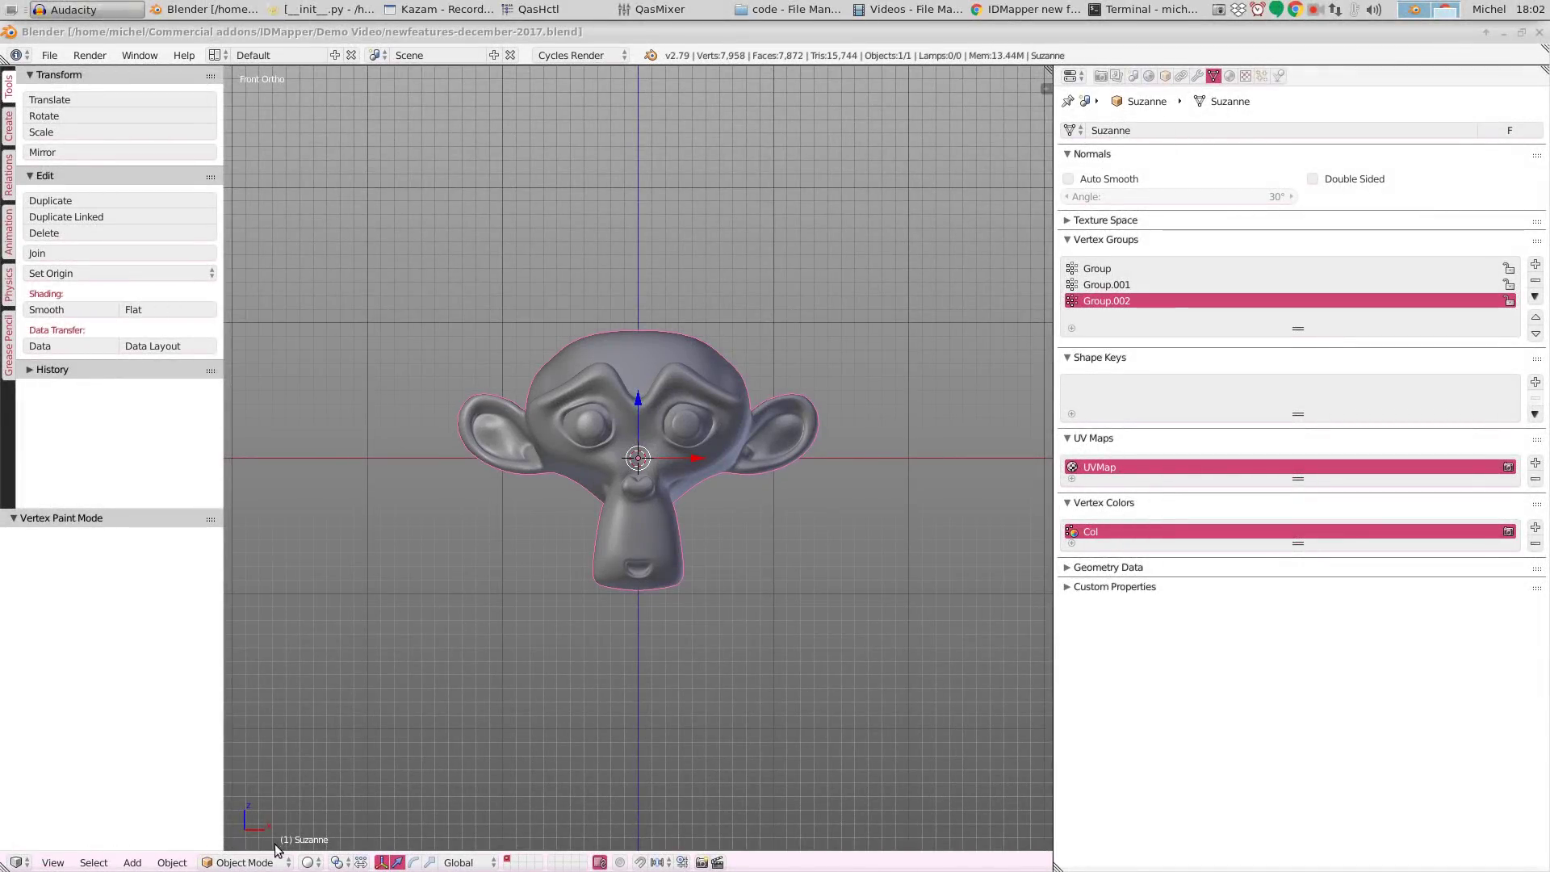
Step: Switch Suzanne into Vertex Paint mode and open the paint commands list
{"action": "left_click", "coordinate": [251, 861]}
{"action": "left_click", "coordinate": [257, 789]}
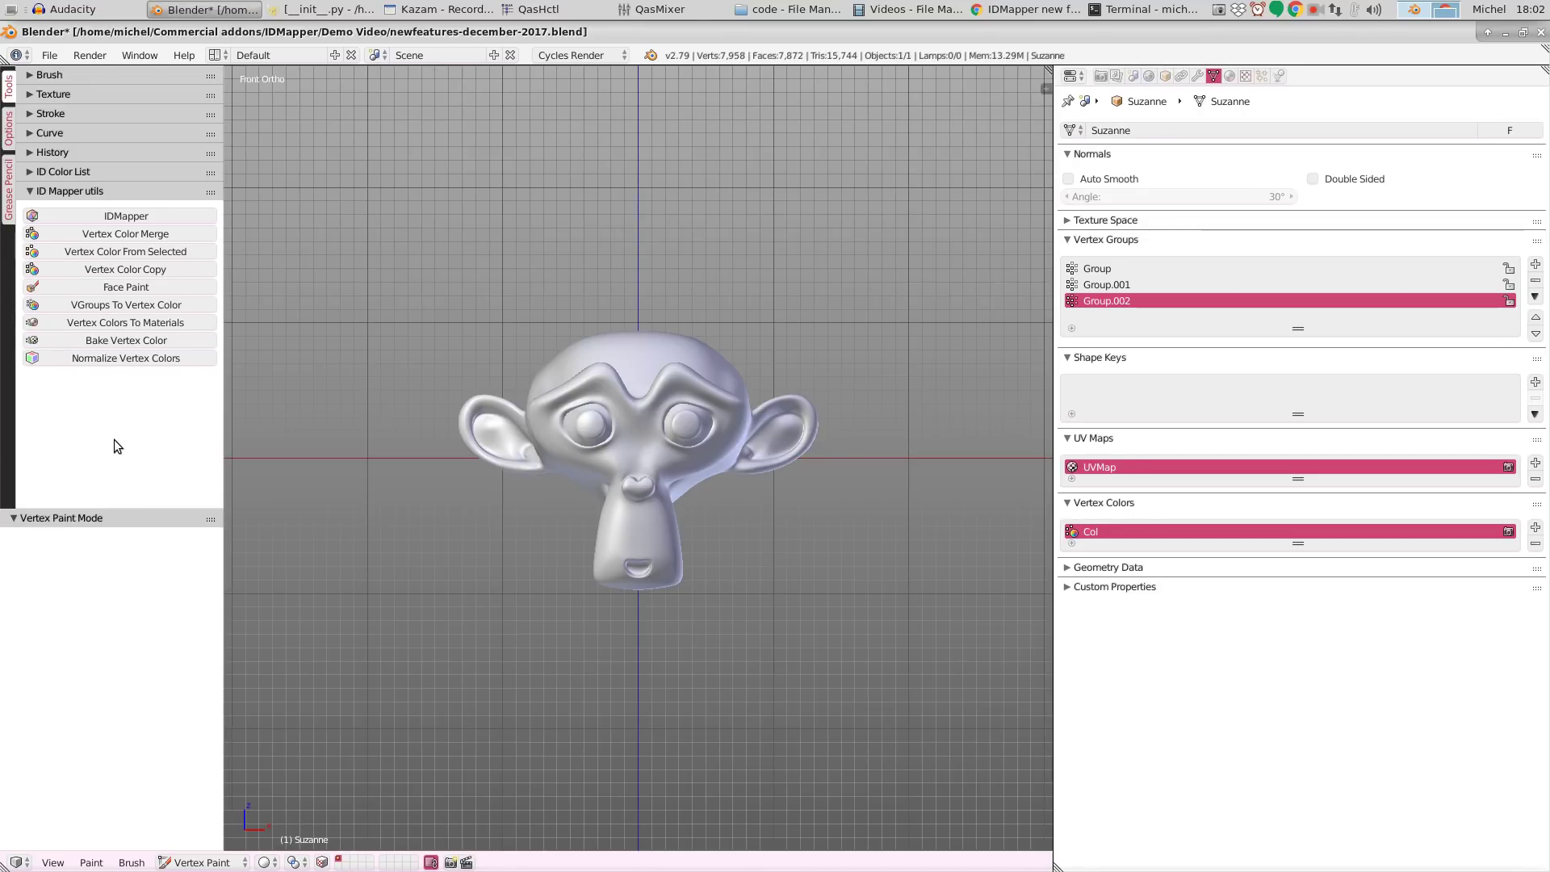
{"action": "left_click", "coordinate": [92, 862]}
Step: Run IDMapper to paint Suzanne with ID vertex colours: green head, magenta and teal eyes
{"action": "left_click", "coordinate": [123, 214]}
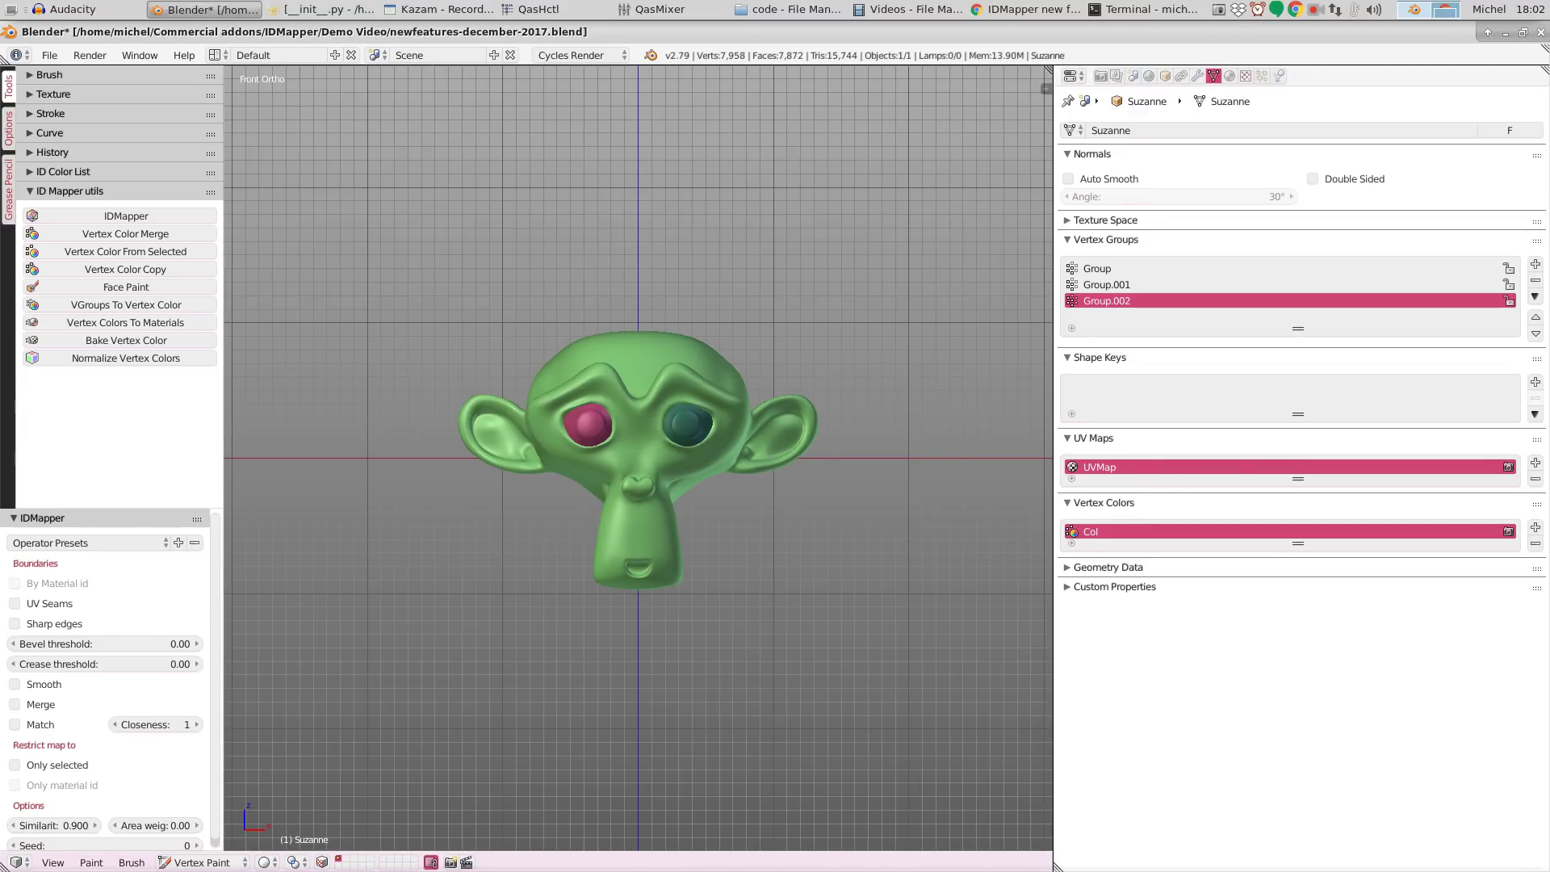
{"action": "key", "text": "alt+Tab"}
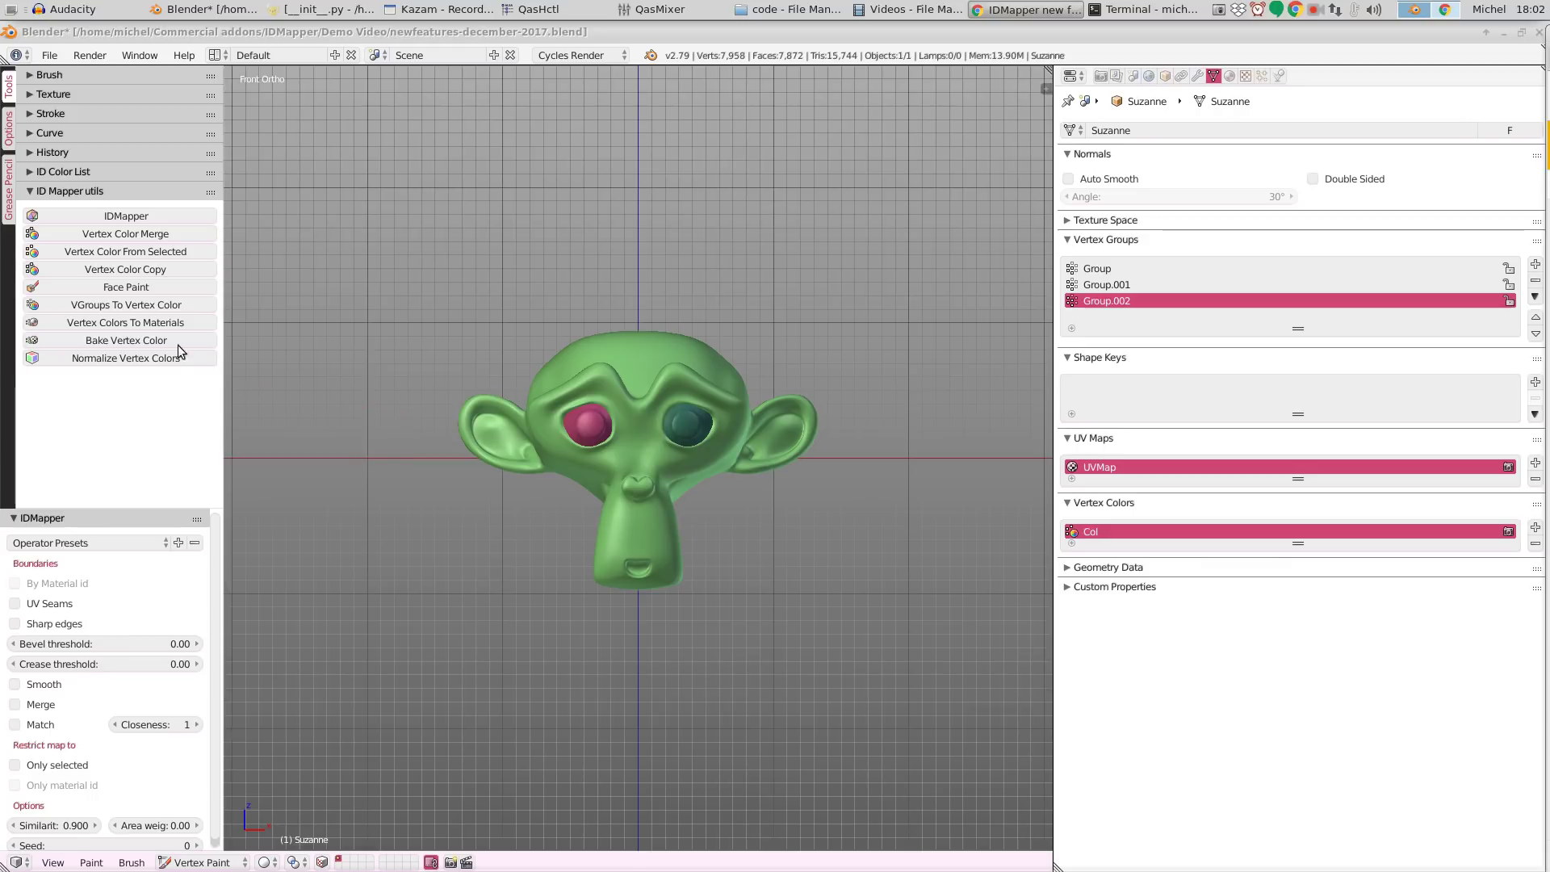
Step: Convert the vertex colours to materials IDMap, IDMap.001, IDMap.002 and expand IDMap.002's Settings
{"action": "left_click", "coordinate": [163, 323]}
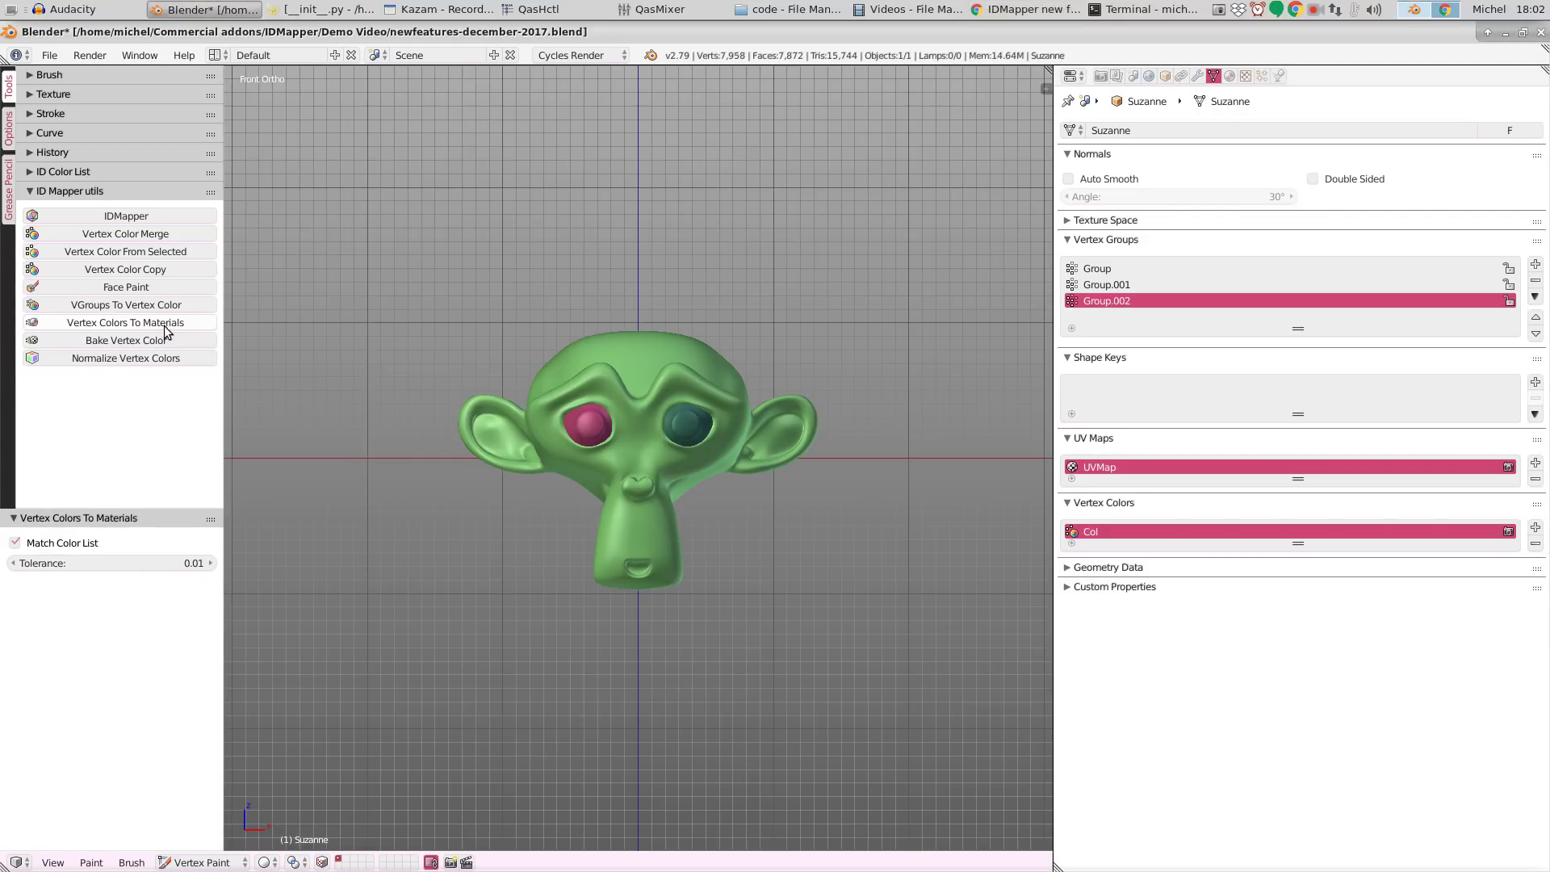
{"action": "left_click", "coordinate": [1231, 76]}
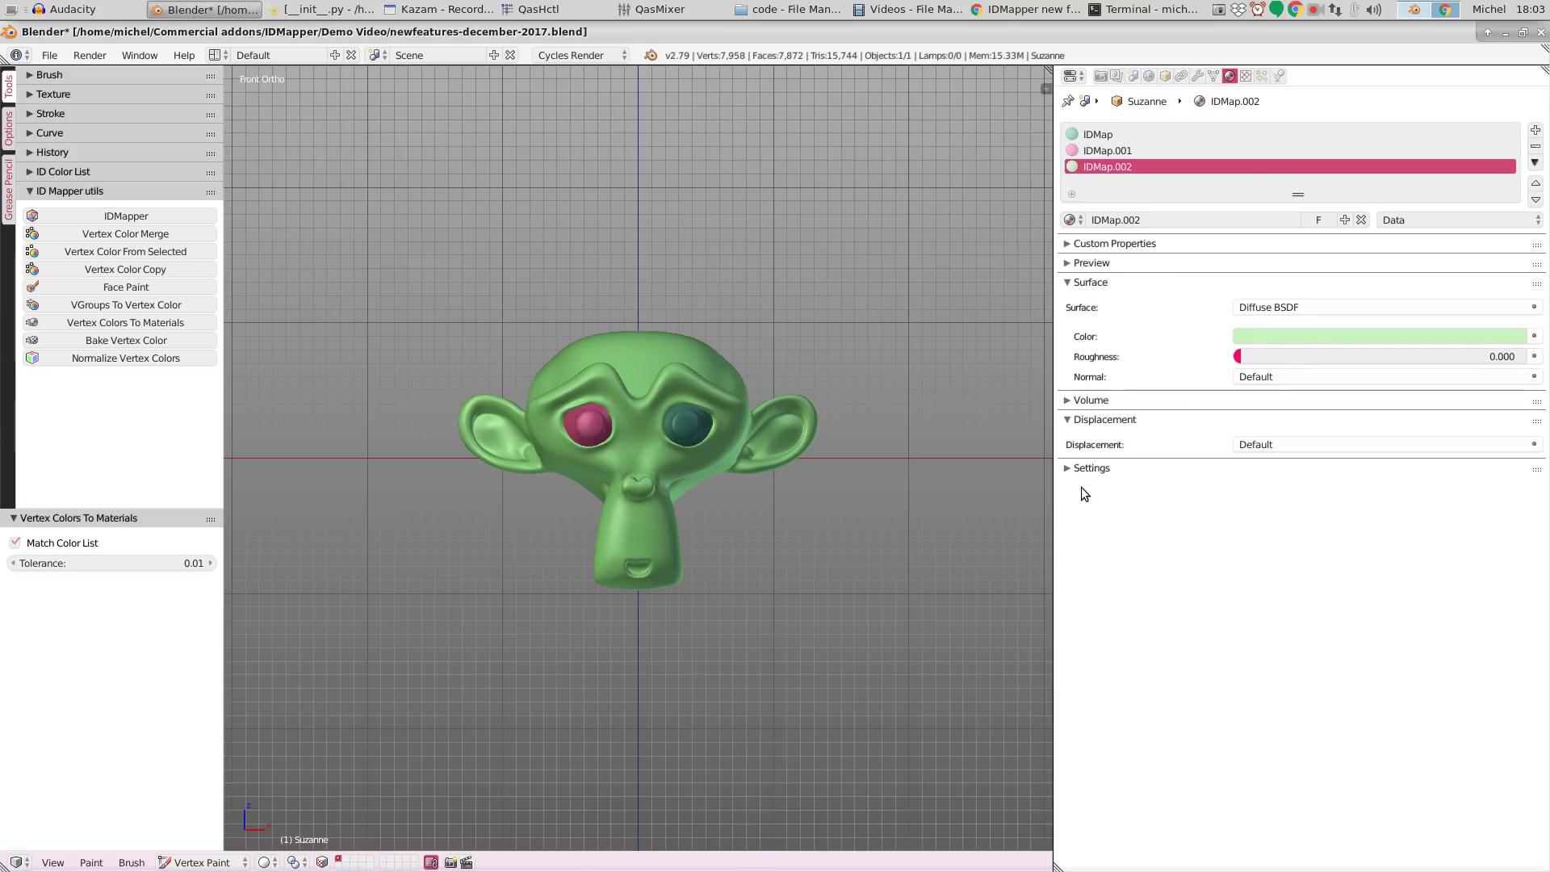
{"action": "left_click", "coordinate": [1066, 469]}
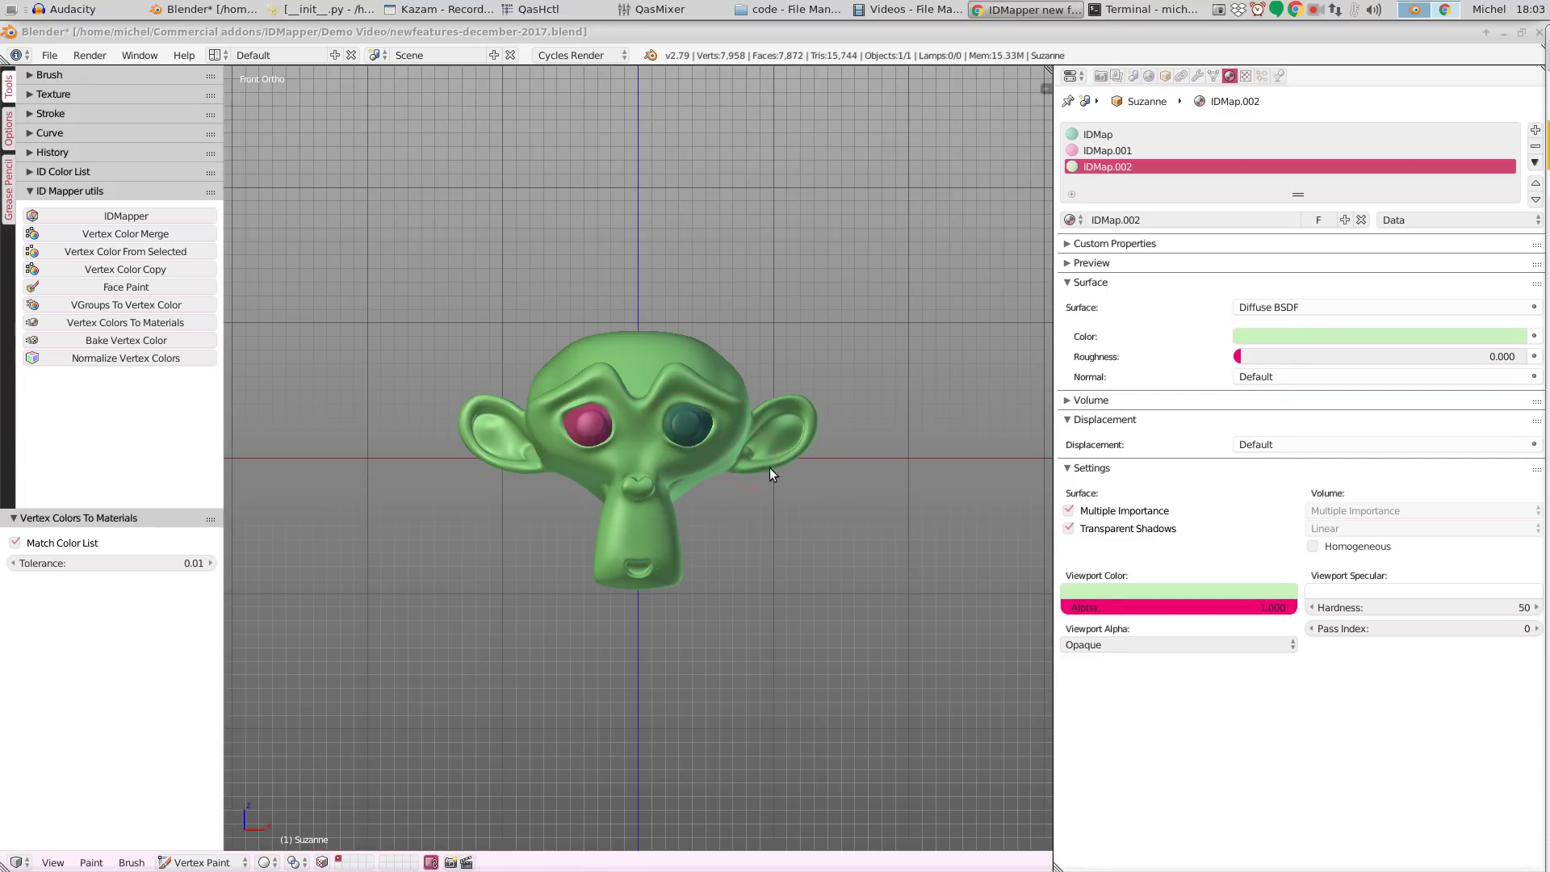
Step: In Edit Mode select the vertices of Group.002, Group.001 and Group, then return to Vertex Paint
{"action": "left_click", "coordinate": [1213, 76]}
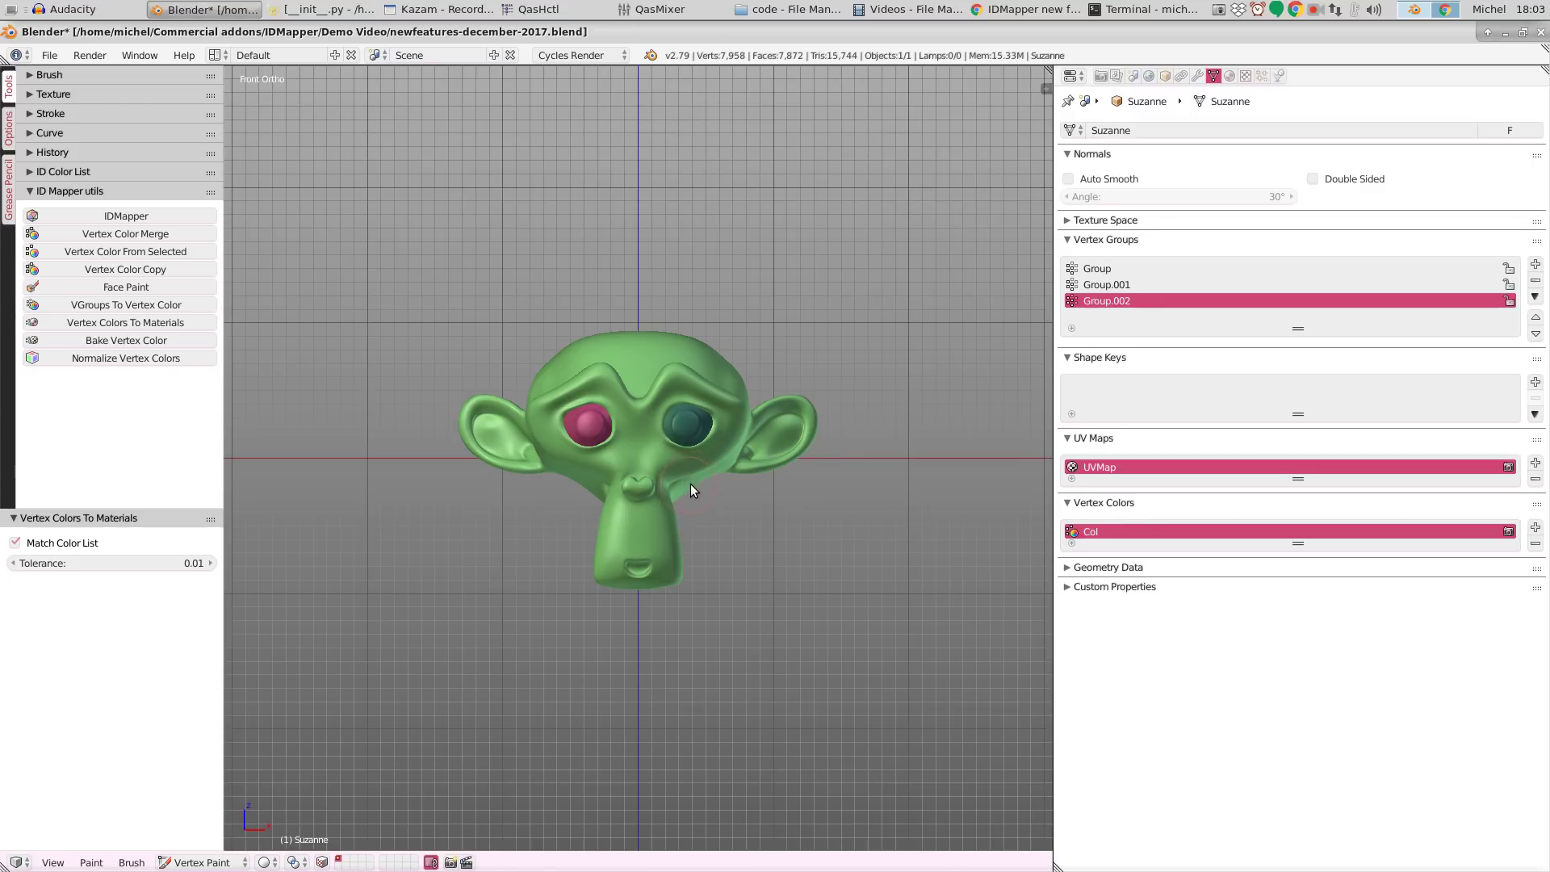
{"action": "key", "text": "Tab"}
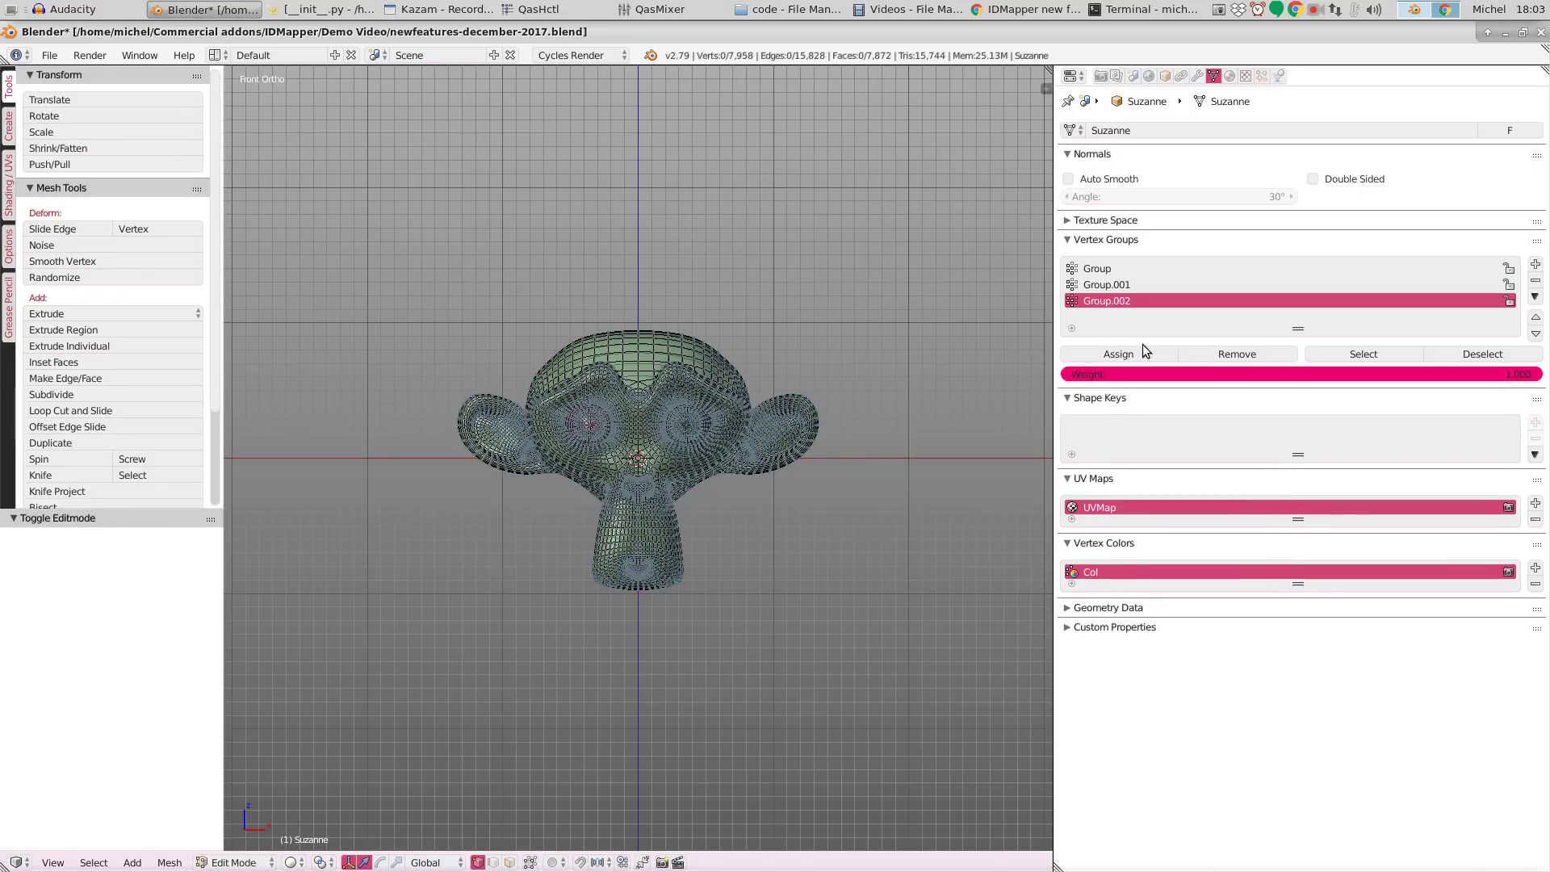
{"action": "left_click", "coordinate": [1363, 354]}
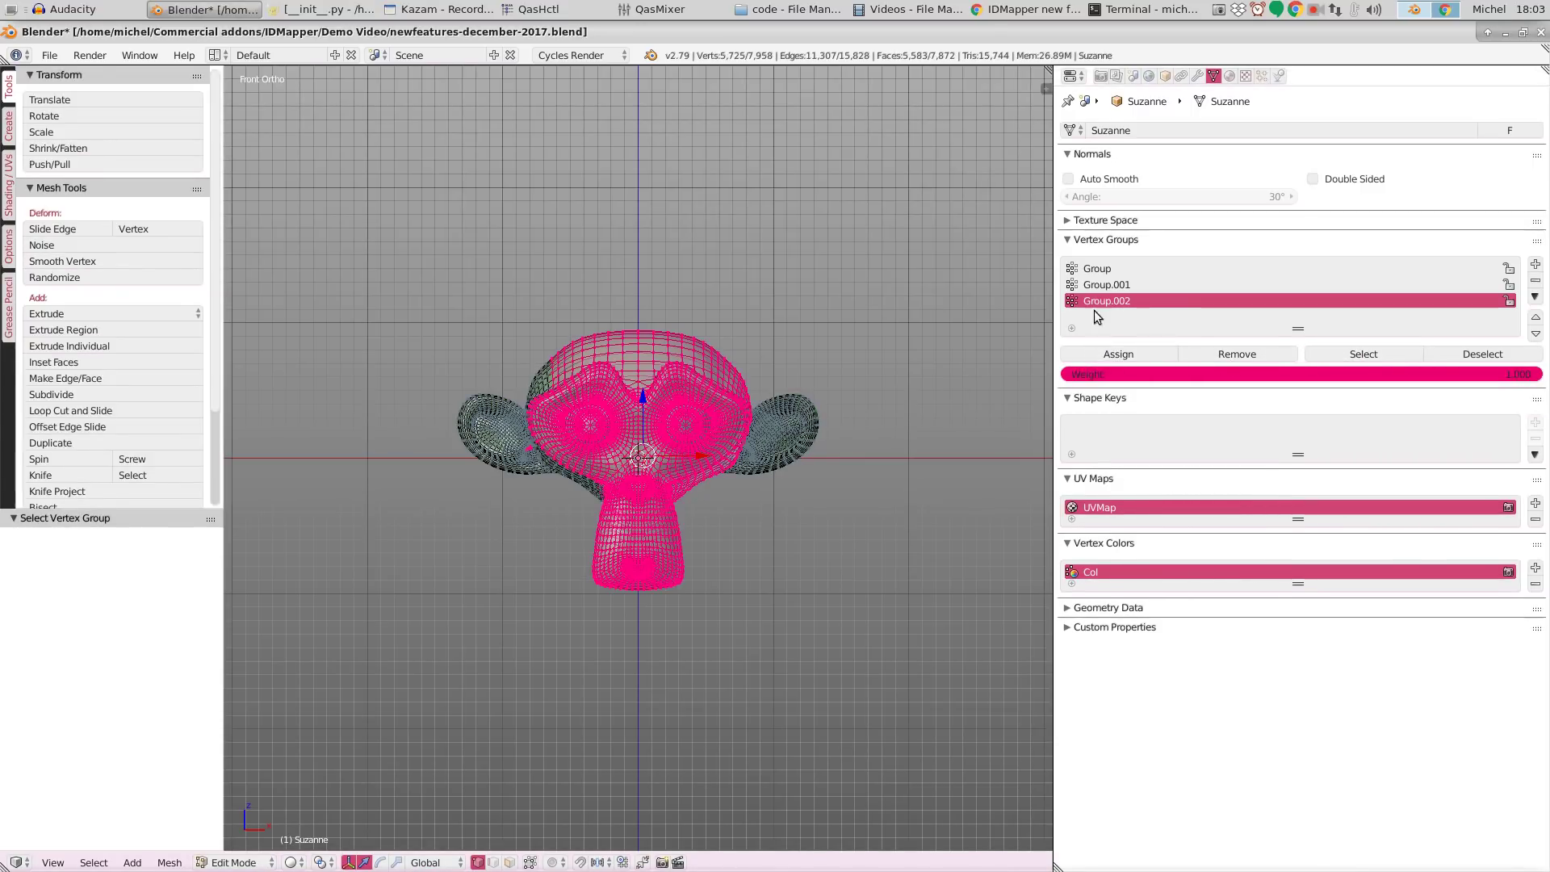
{"action": "left_click", "coordinate": [1130, 284]}
{"action": "left_click", "coordinate": [1330, 354]}
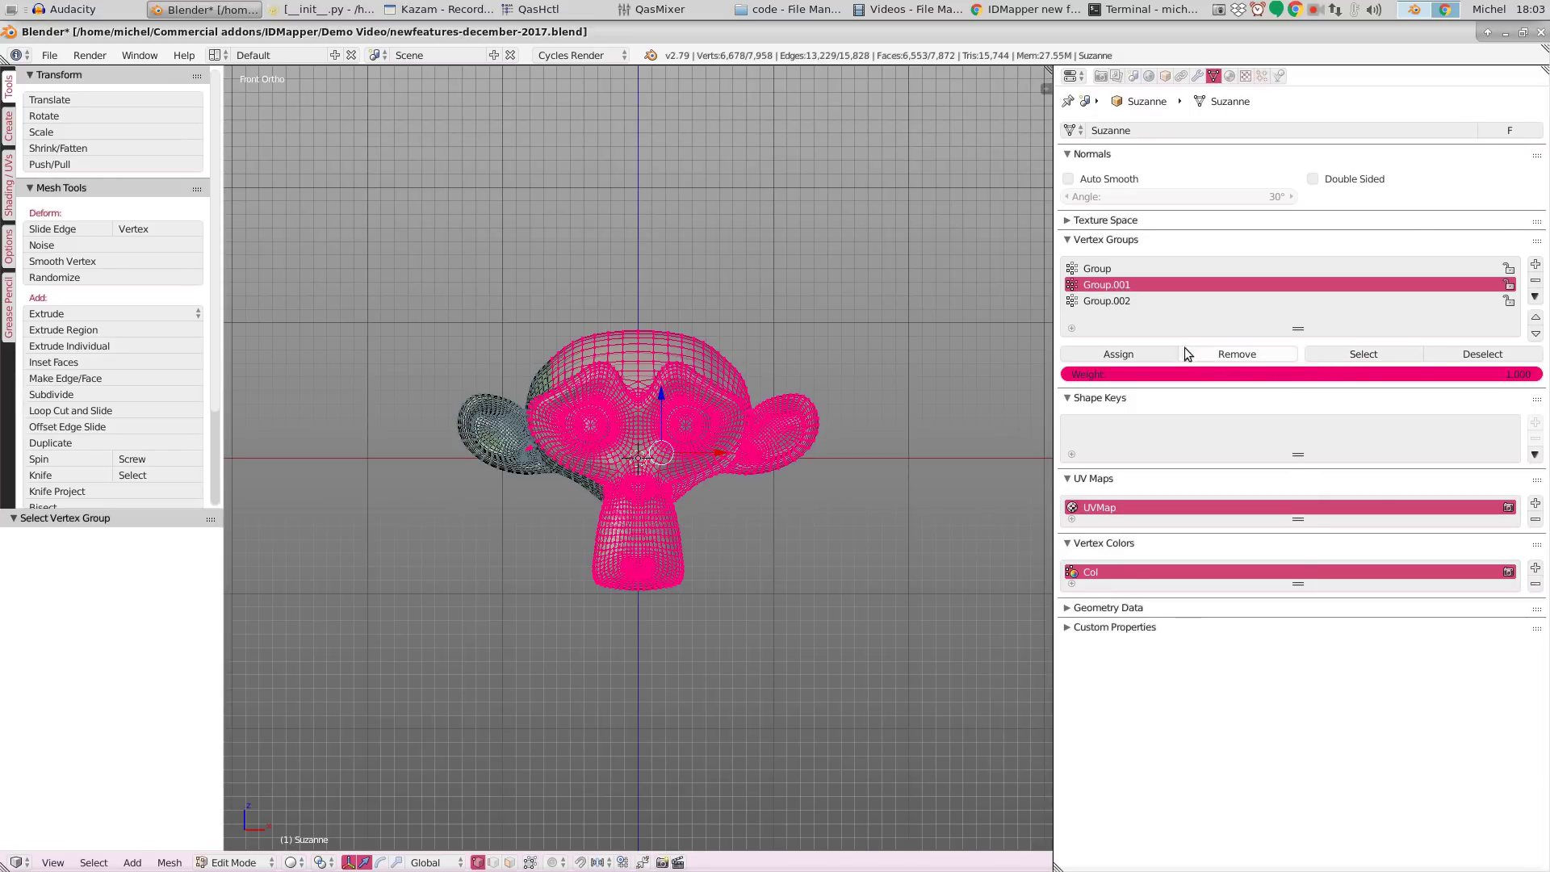
{"action": "left_click", "coordinate": [1111, 268]}
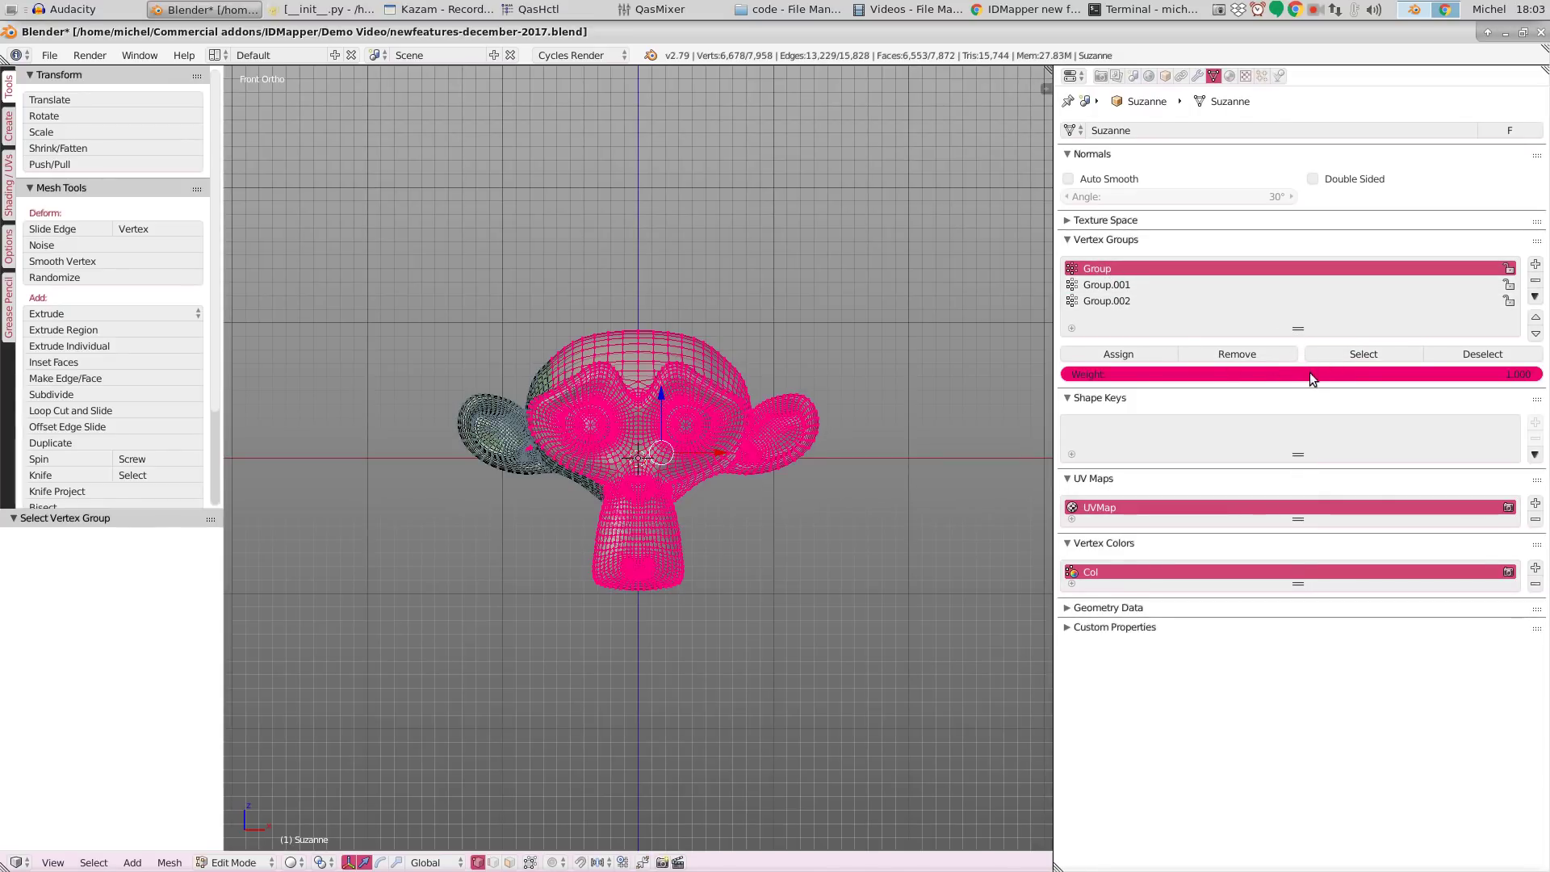
{"action": "left_click", "coordinate": [1331, 352]}
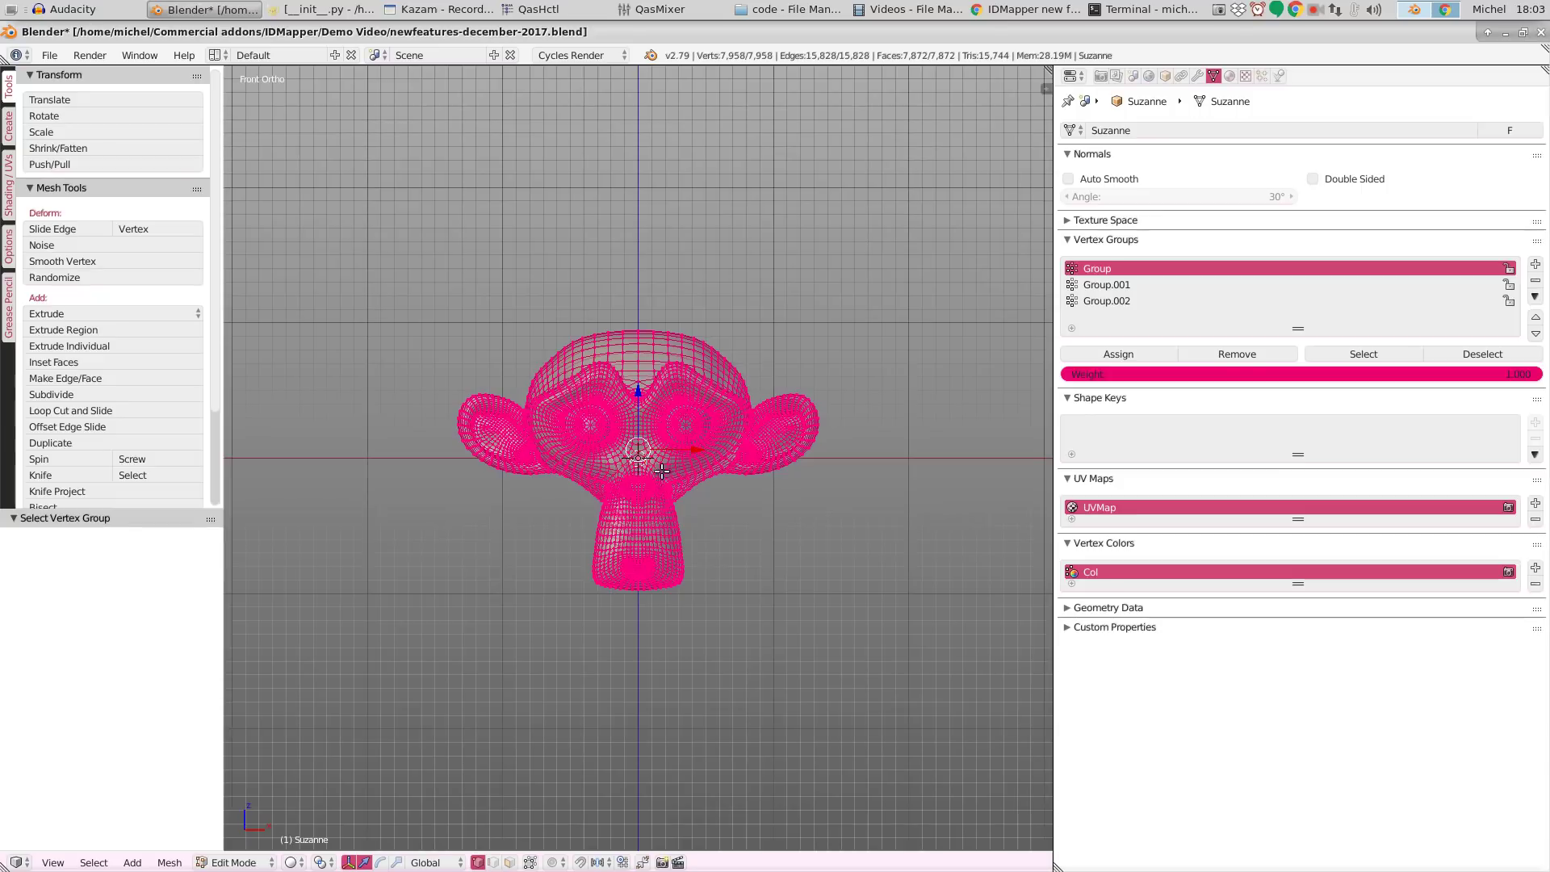
{"action": "key", "text": "ctrl+Tab"}
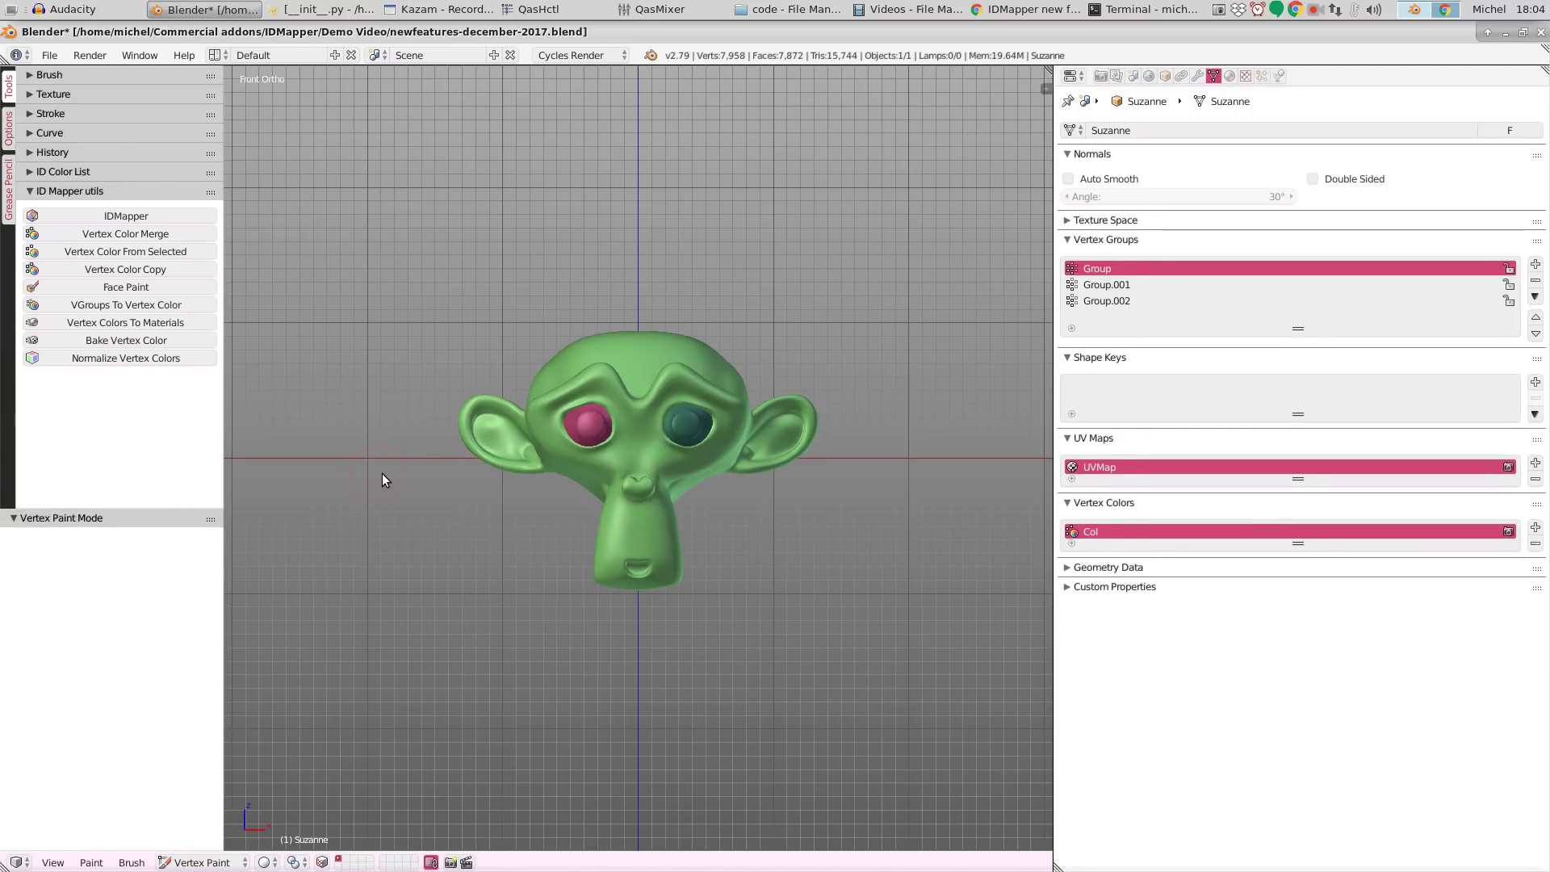
Step: Run VGroups To Vertex Color with Full face and All, giving a magenta head, yellow and teal ears
{"action": "left_click", "coordinate": [104, 311]}
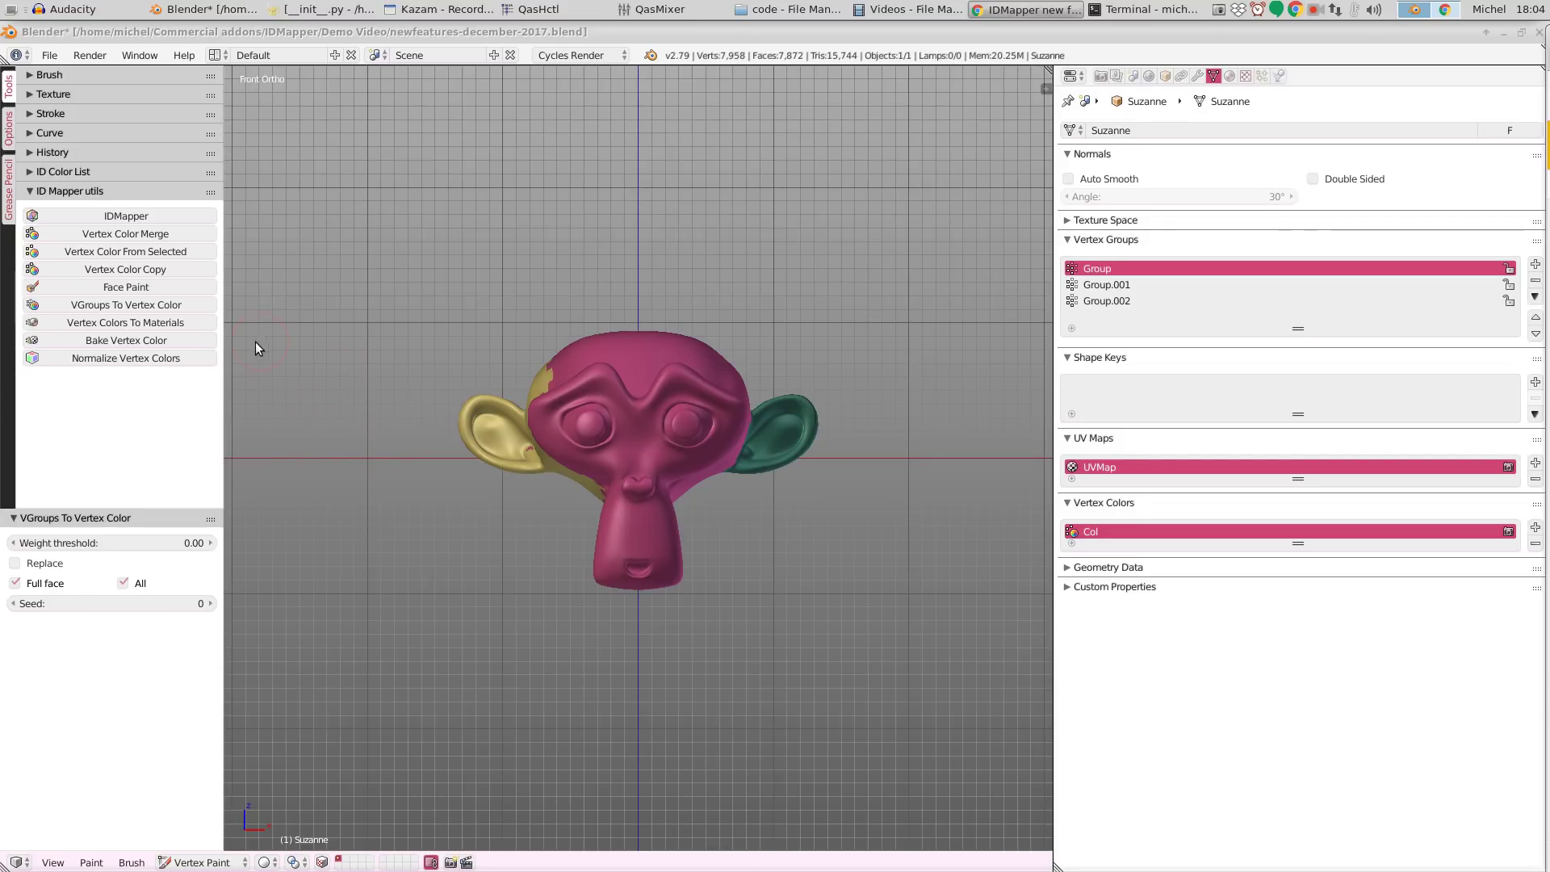
Step: Bake the vertex colours into the IDmap Suzanne image and make the right area a Vertex Paint 3D View
{"action": "left_click", "coordinate": [181, 339]}
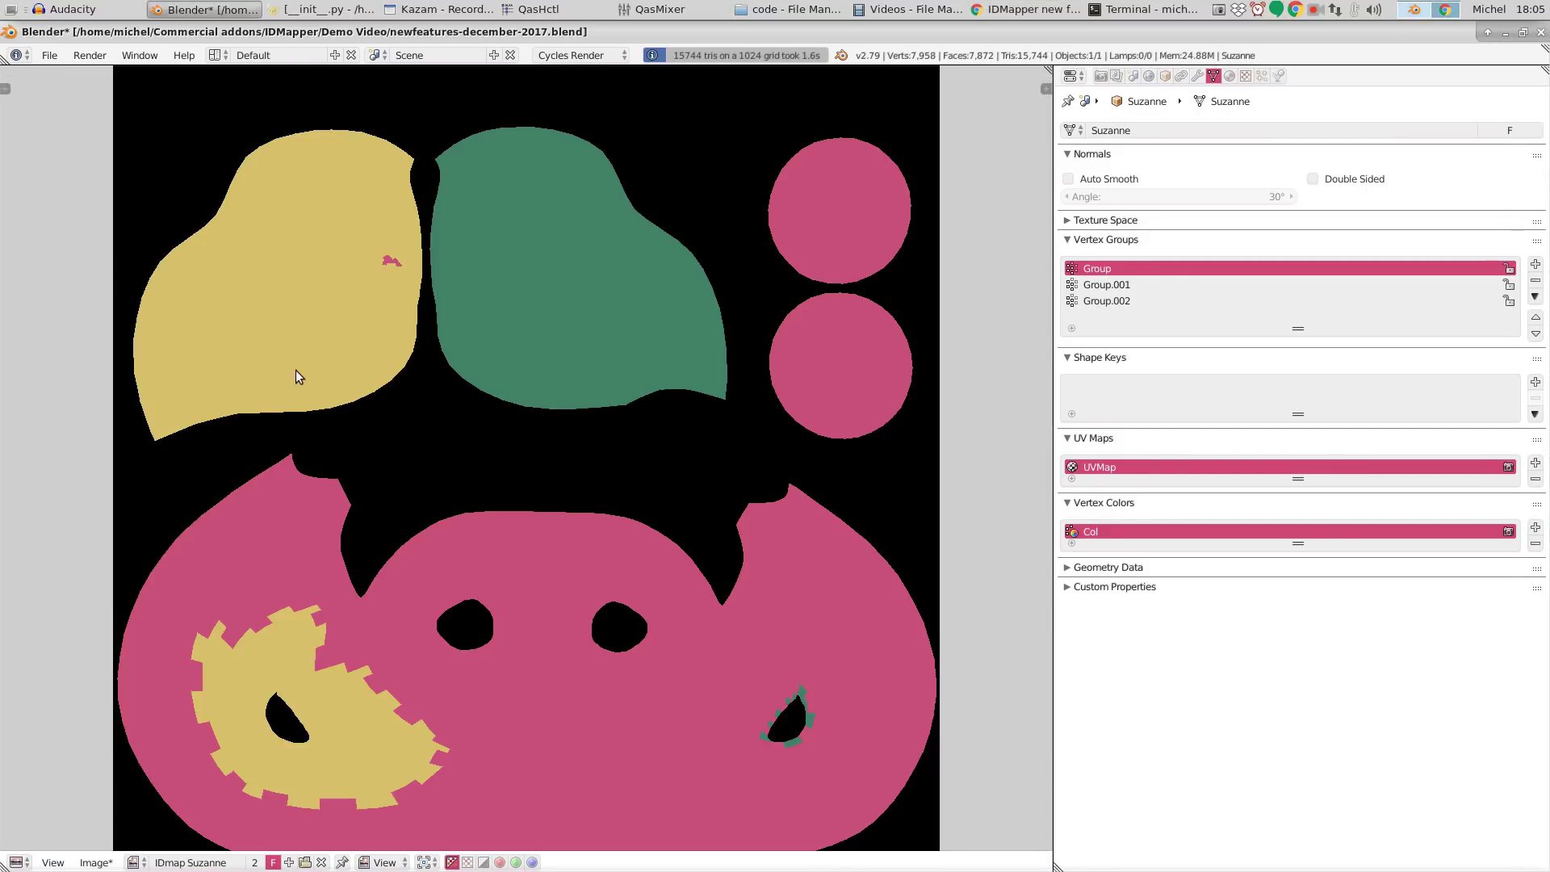
{"action": "scroll", "coordinate": [600, 458], "scroll_direction": "down", "scroll_amount": 1}
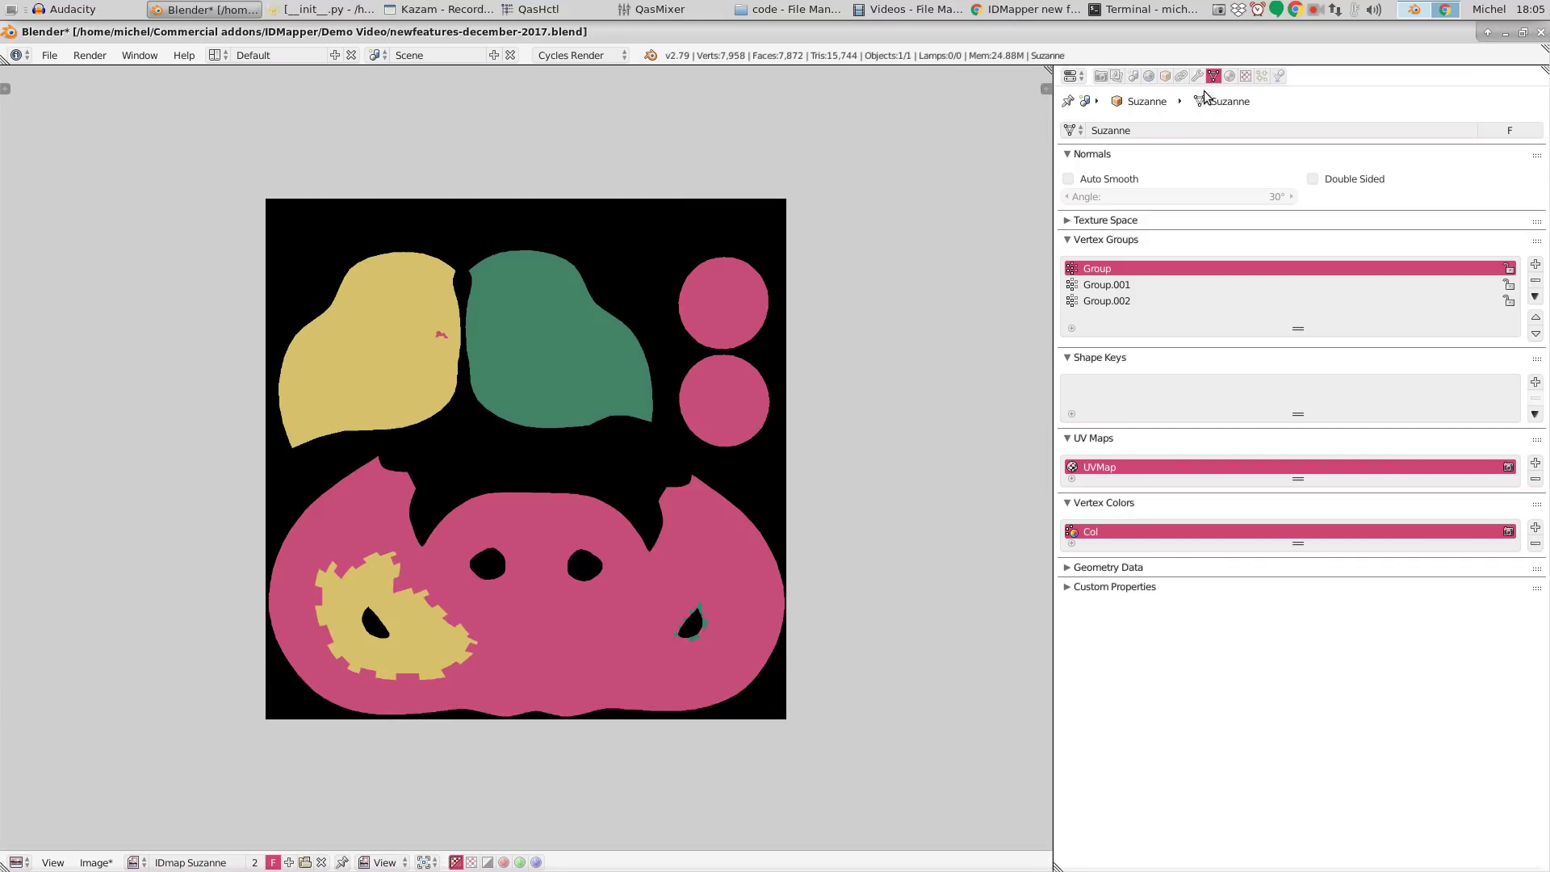
{"action": "left_click", "coordinate": [1074, 76]}
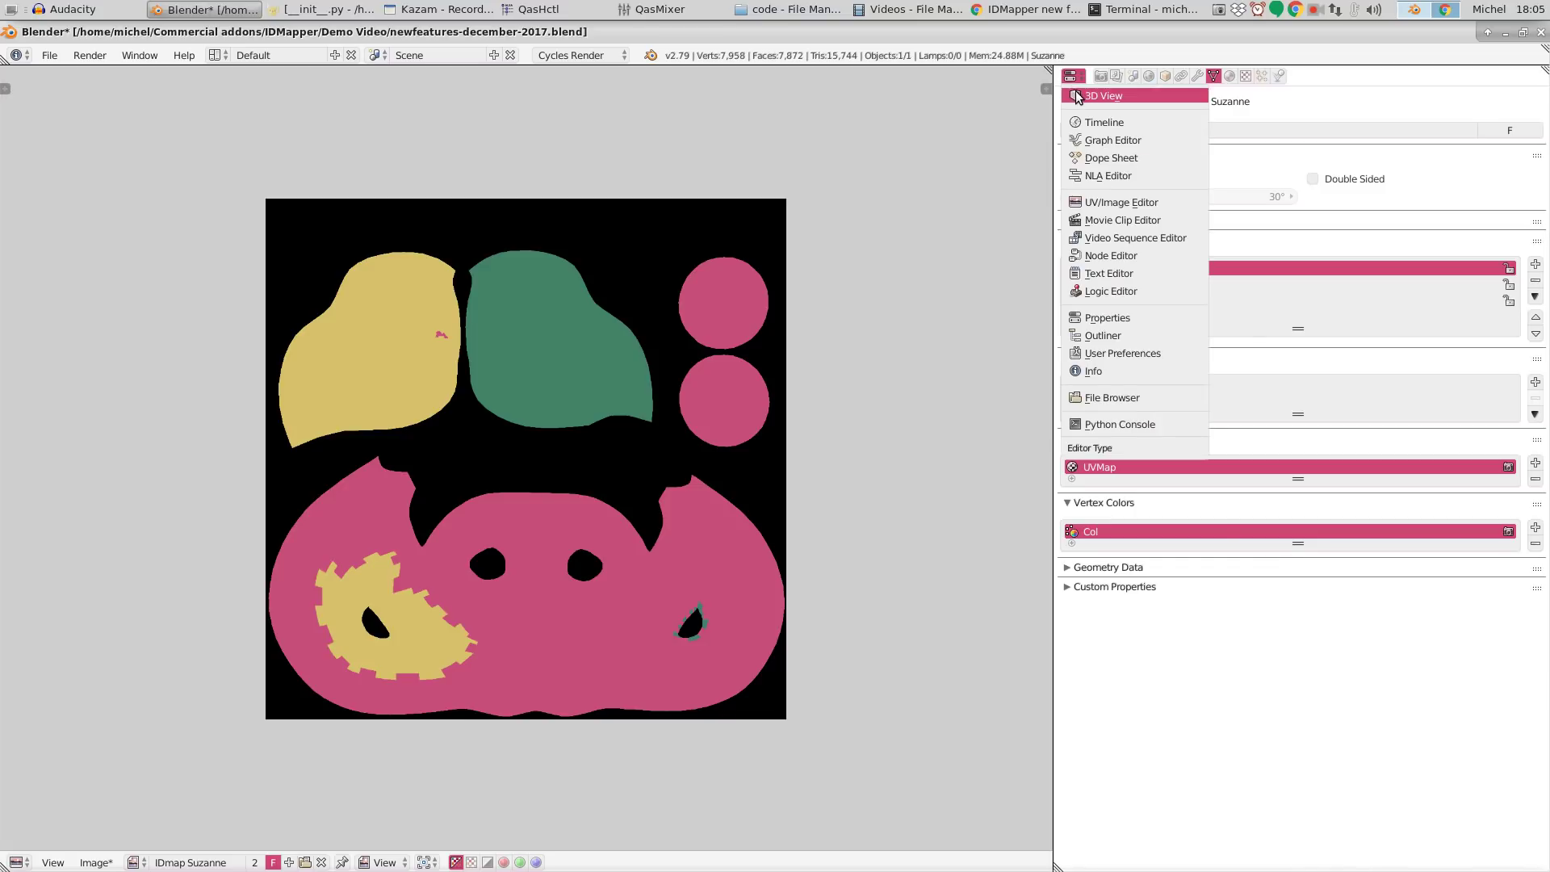
{"action": "left_click", "coordinate": [1086, 94]}
{"action": "key", "text": "Tab"}
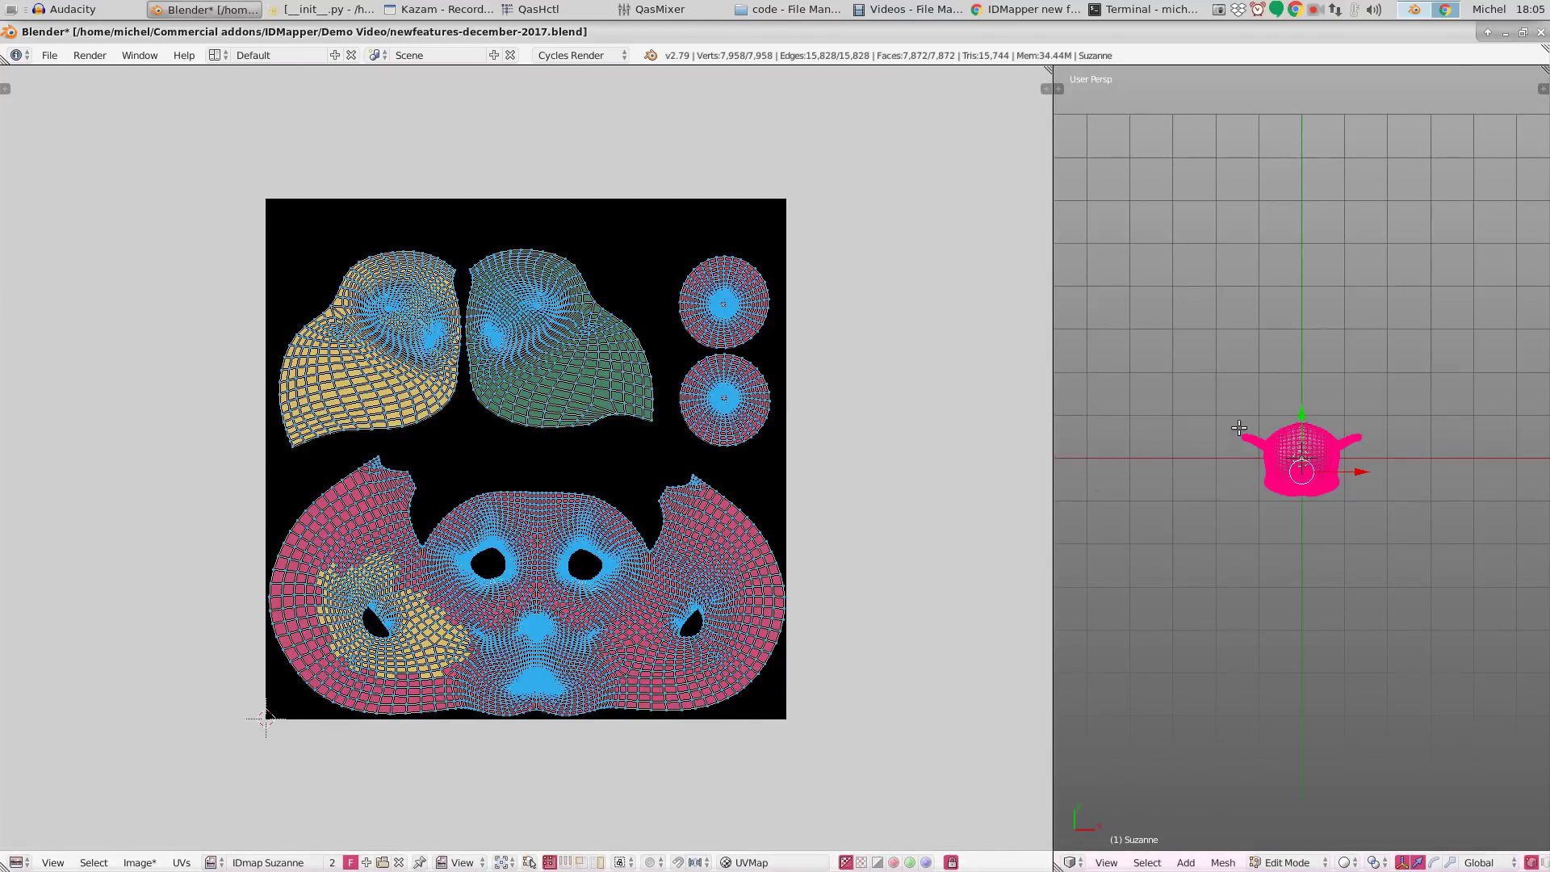
{"action": "key", "text": "ctrl+Tab"}
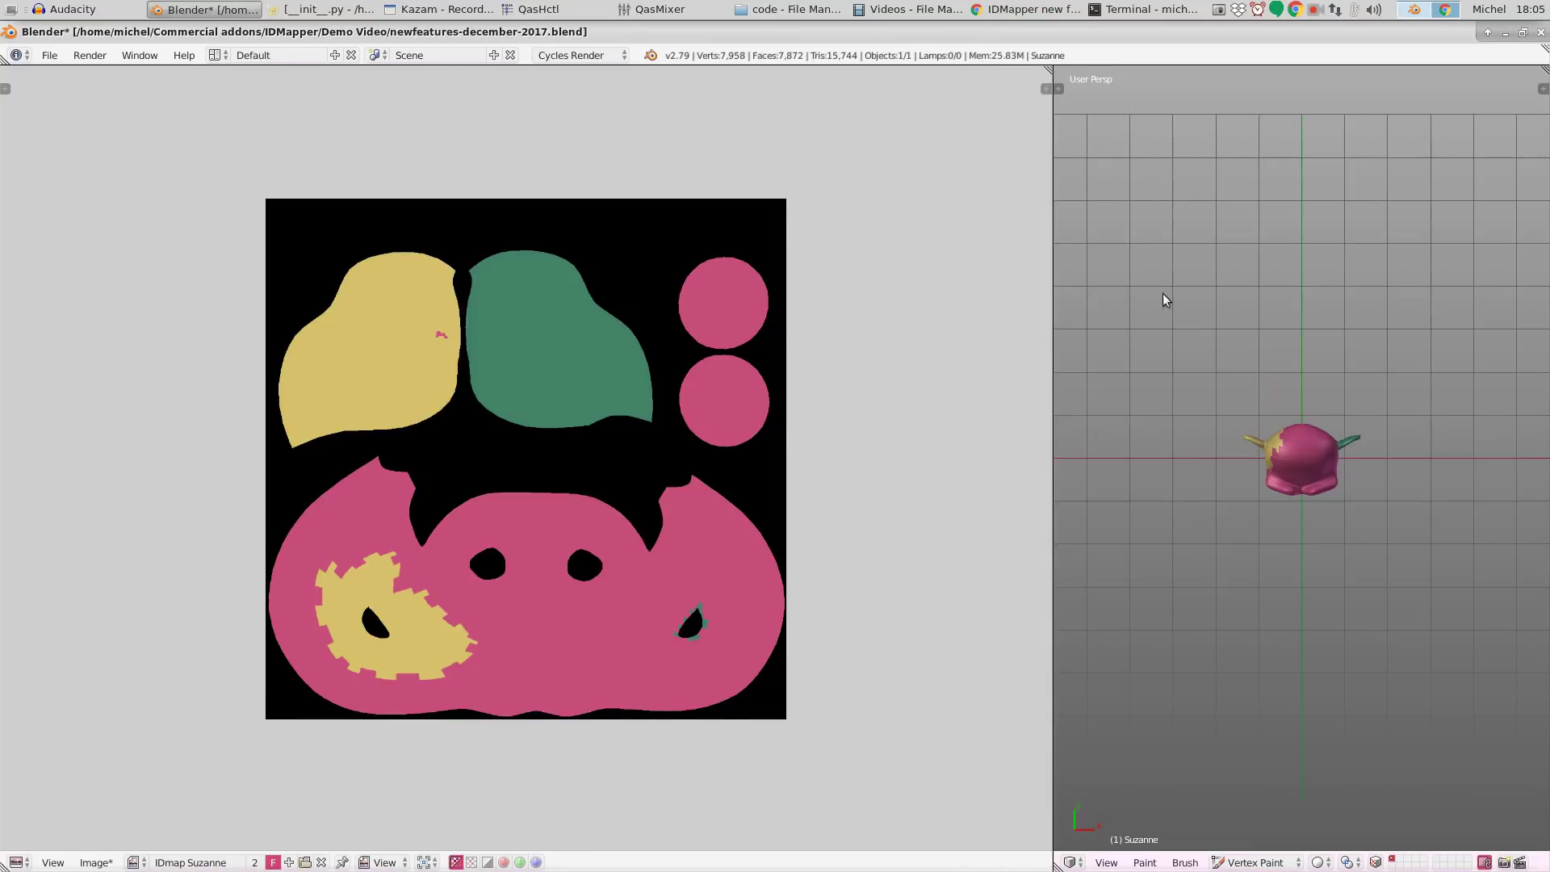
{"action": "left_click", "coordinate": [1071, 862]}
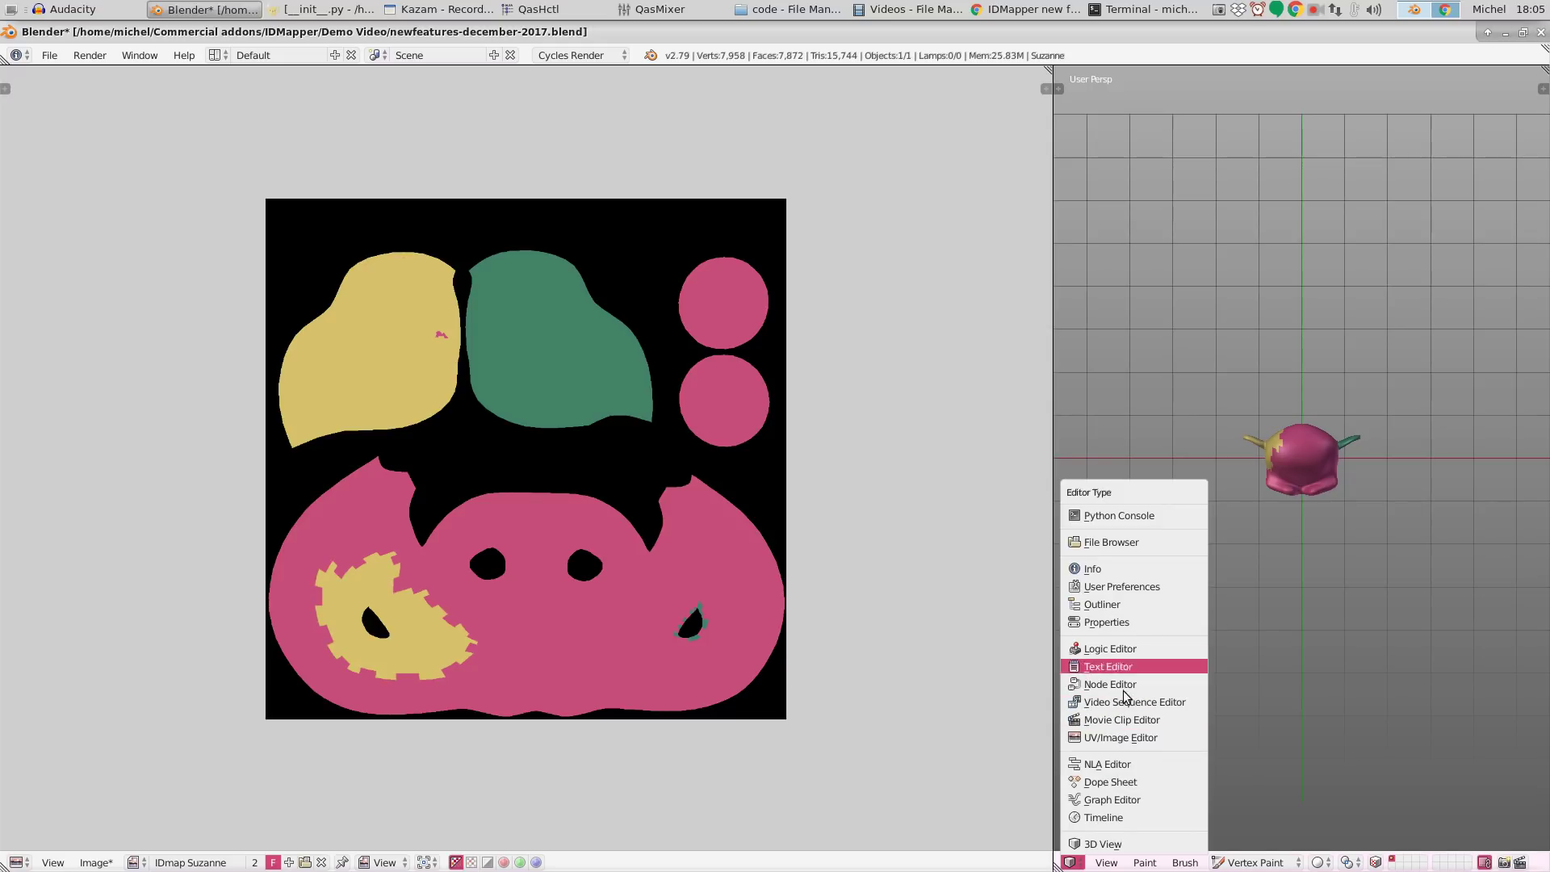
Step: Set the right editor to mesh data Properties and the left UV image view to a 3D View
{"action": "left_click", "coordinate": [1092, 620]}
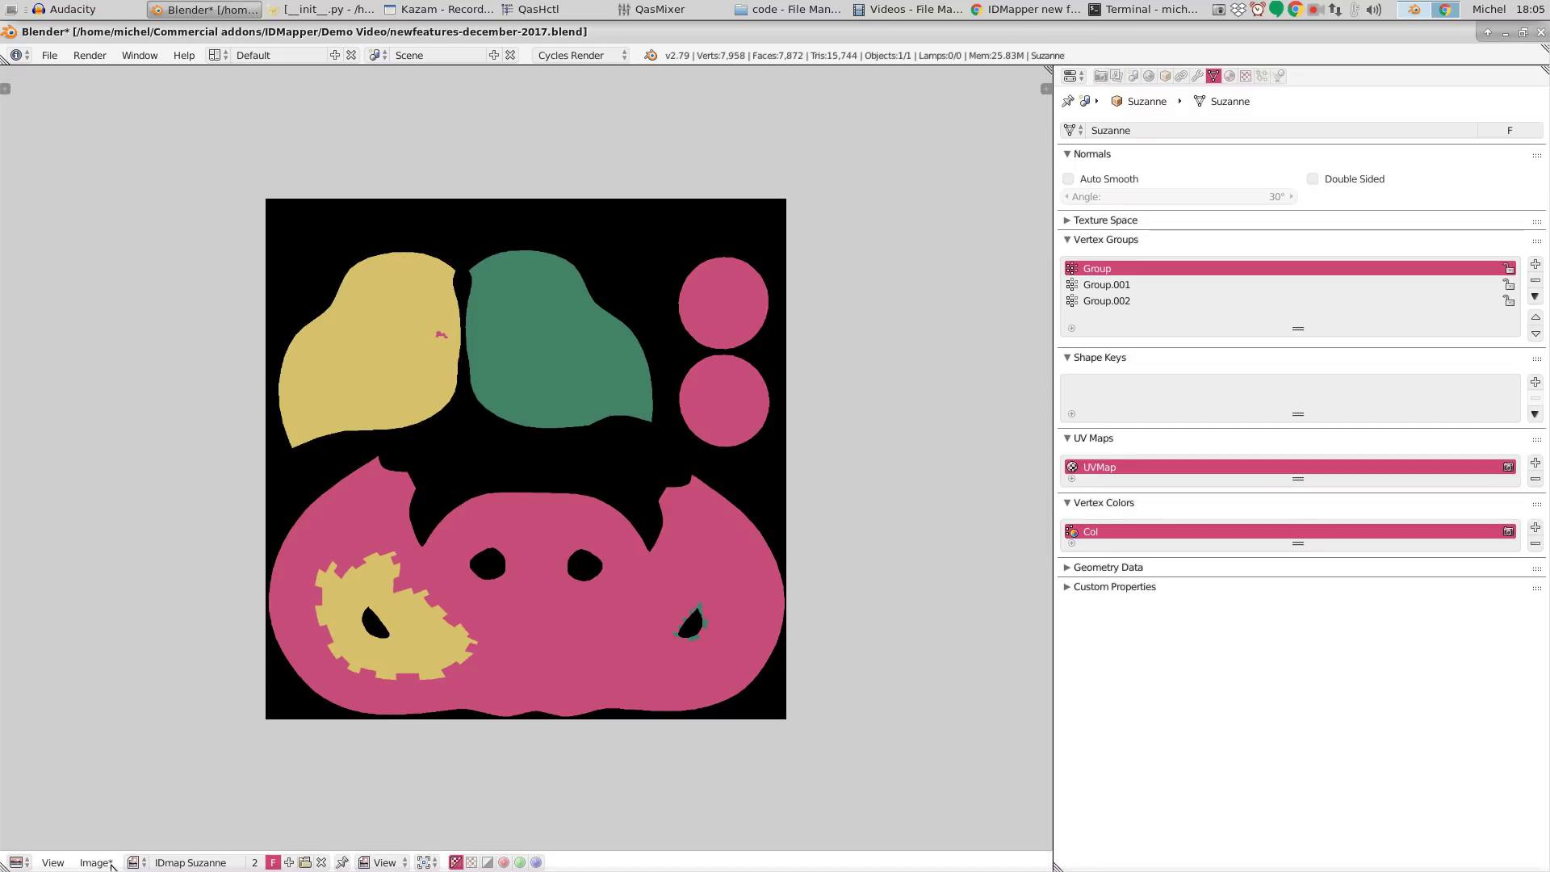
{"action": "left_click", "coordinate": [18, 862]}
{"action": "left_click", "coordinate": [44, 840]}
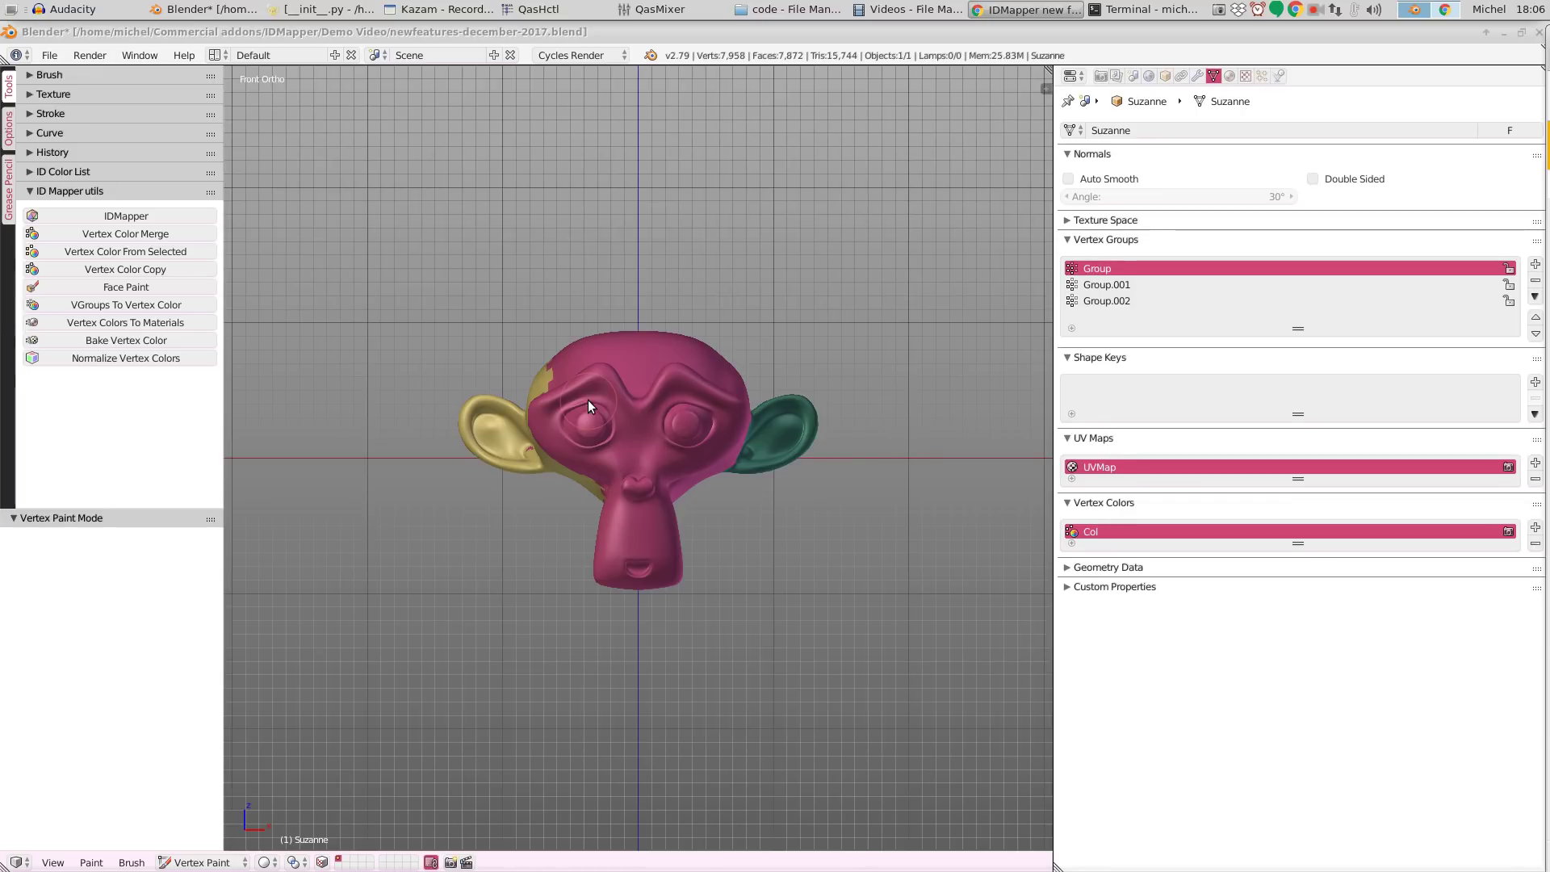
Step: Normalize Suzanne's vertex colours to a pure blue head with green and cyan ears
{"action": "left_click", "coordinate": [175, 361]}
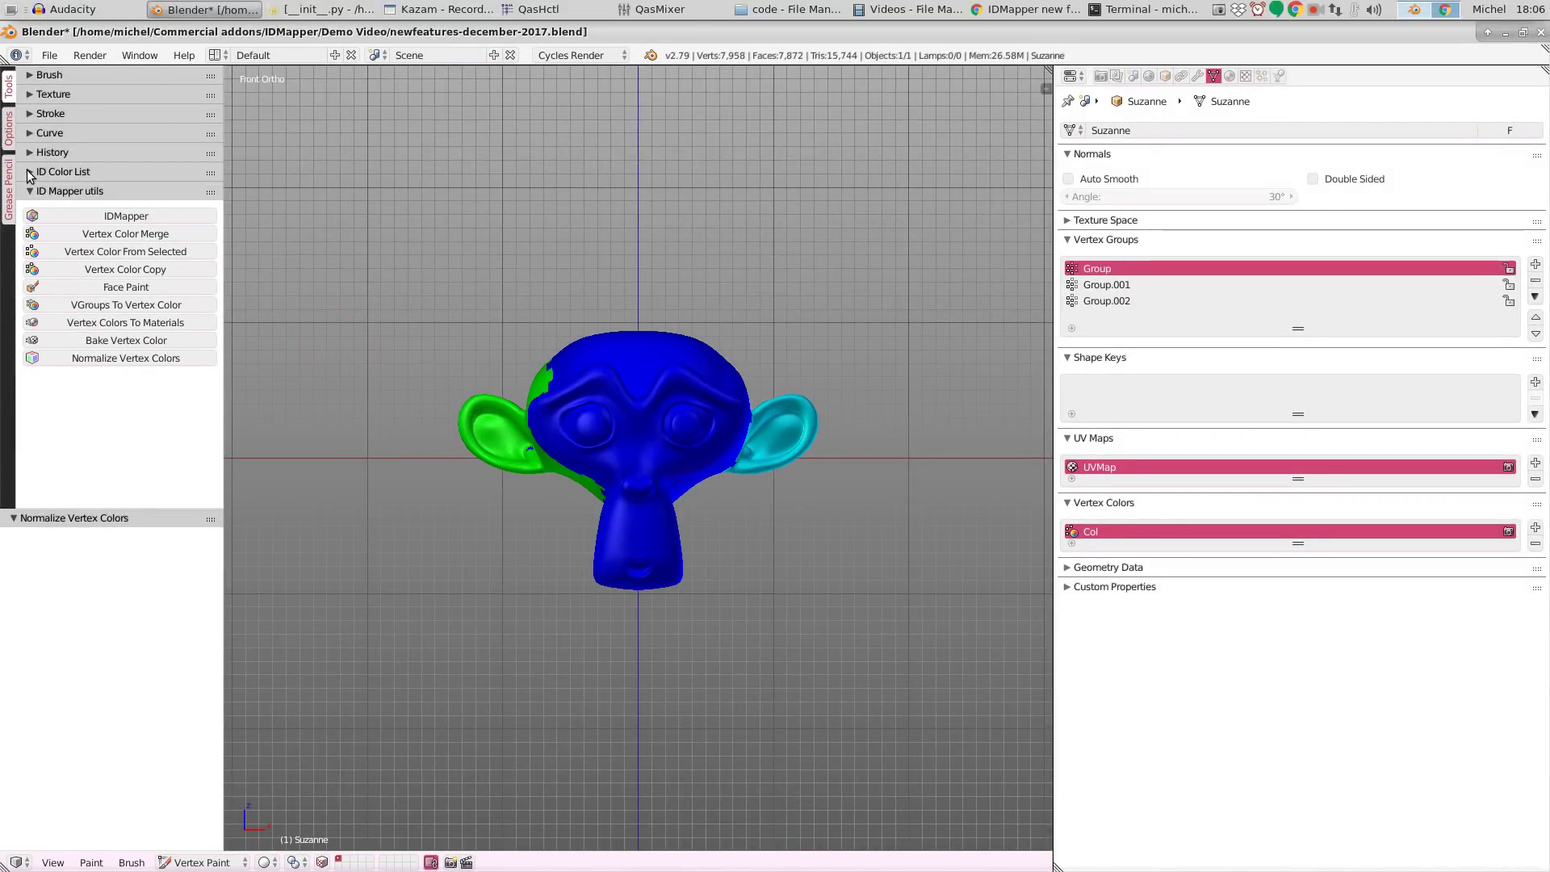
Step: Expand the ID Color List and load materialmap.csv from the code folder, adding Skin and Eyes
{"action": "left_click", "coordinate": [56, 172]}
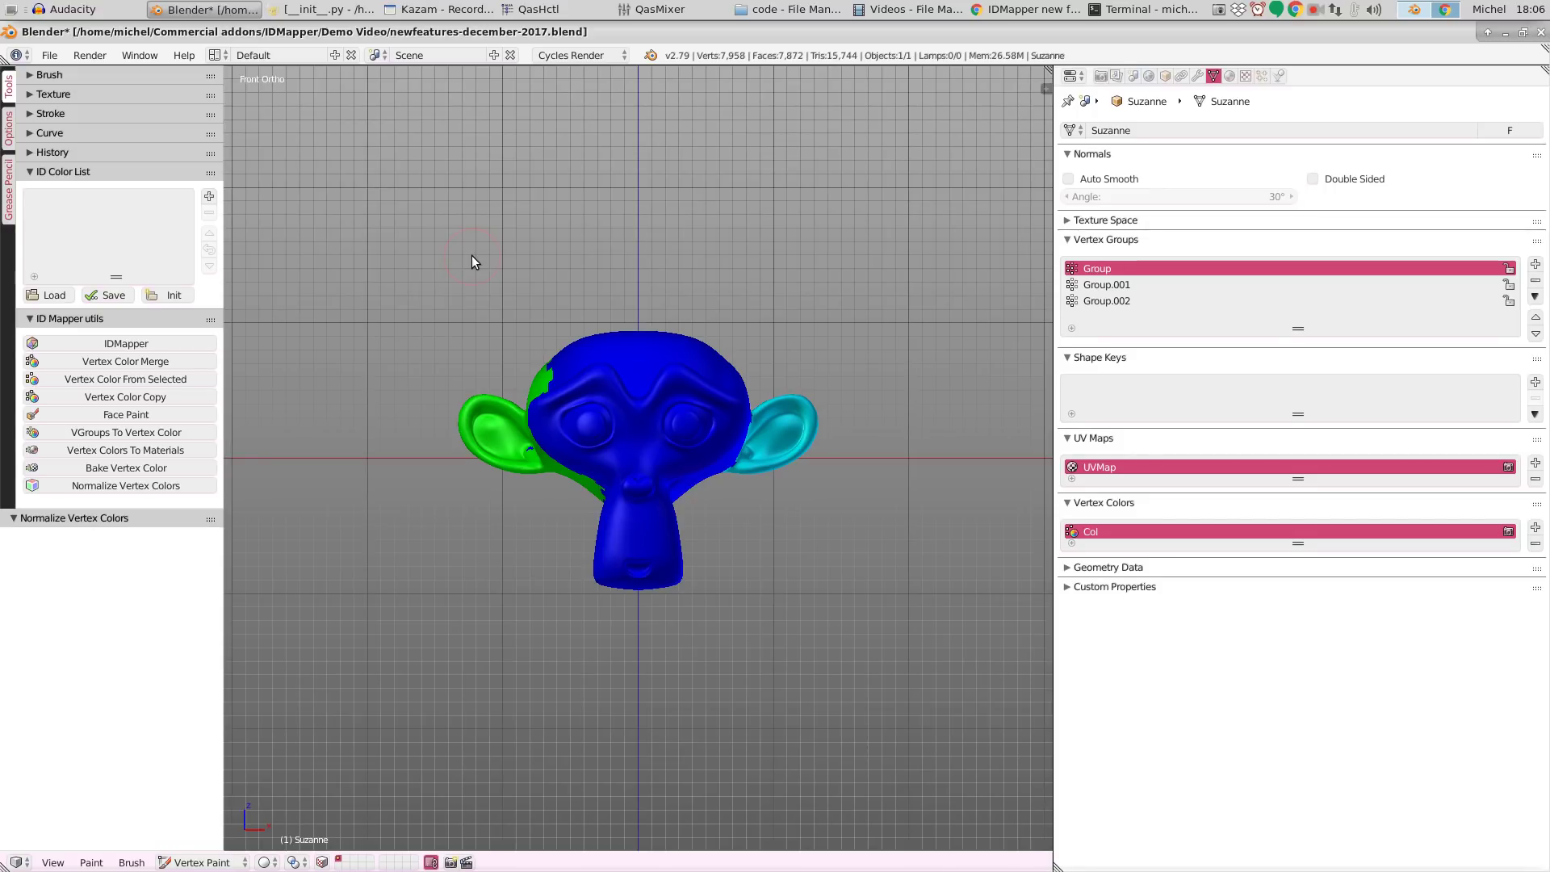
{"action": "left_click", "coordinate": [55, 295]}
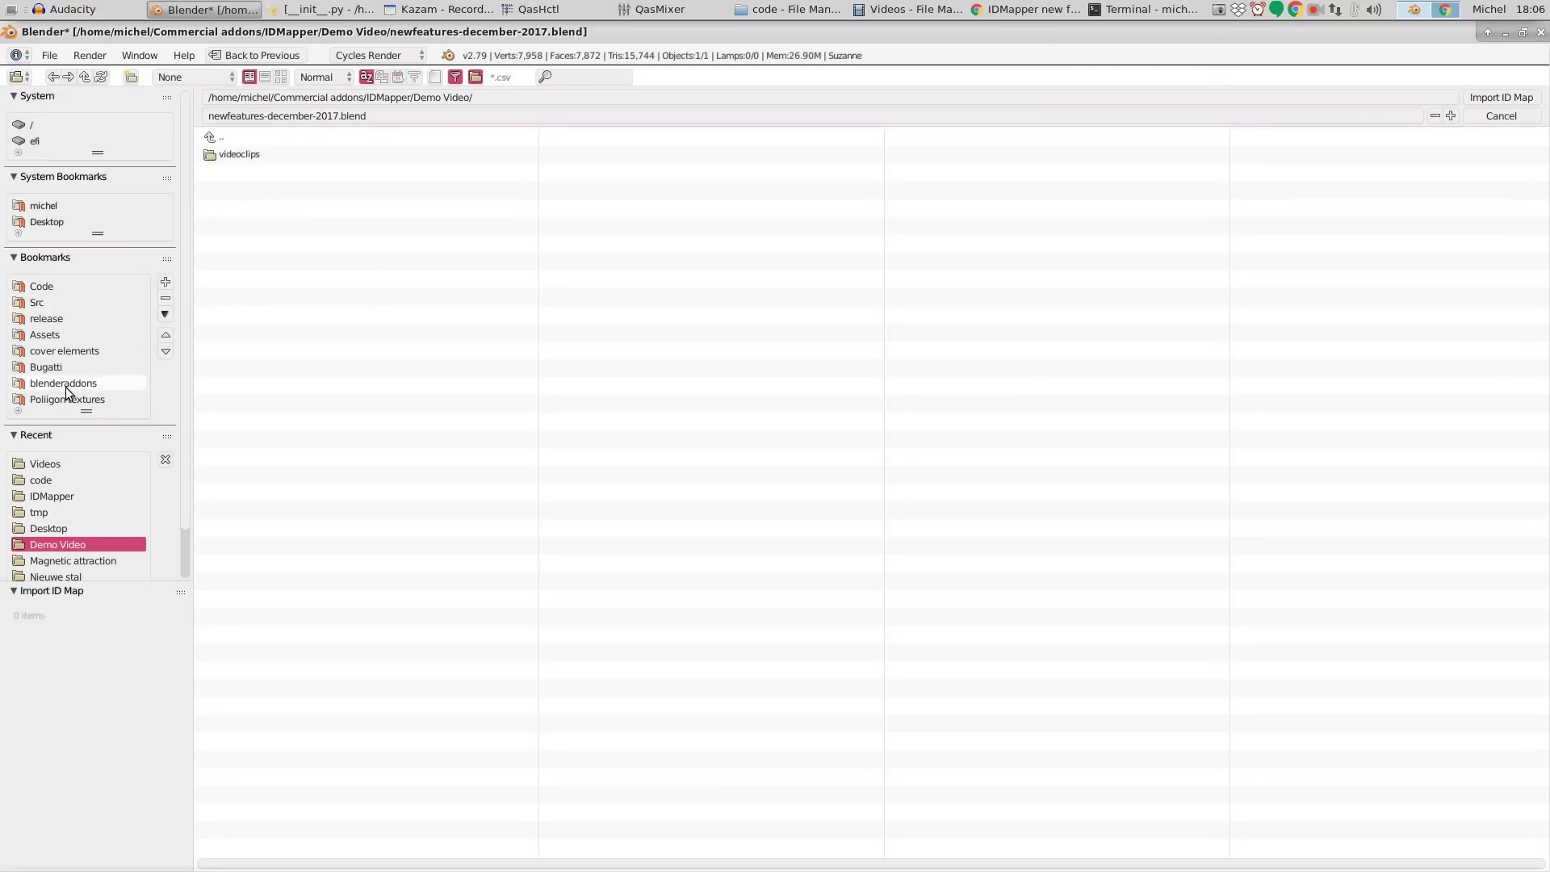
{"action": "left_click", "coordinate": [45, 479]}
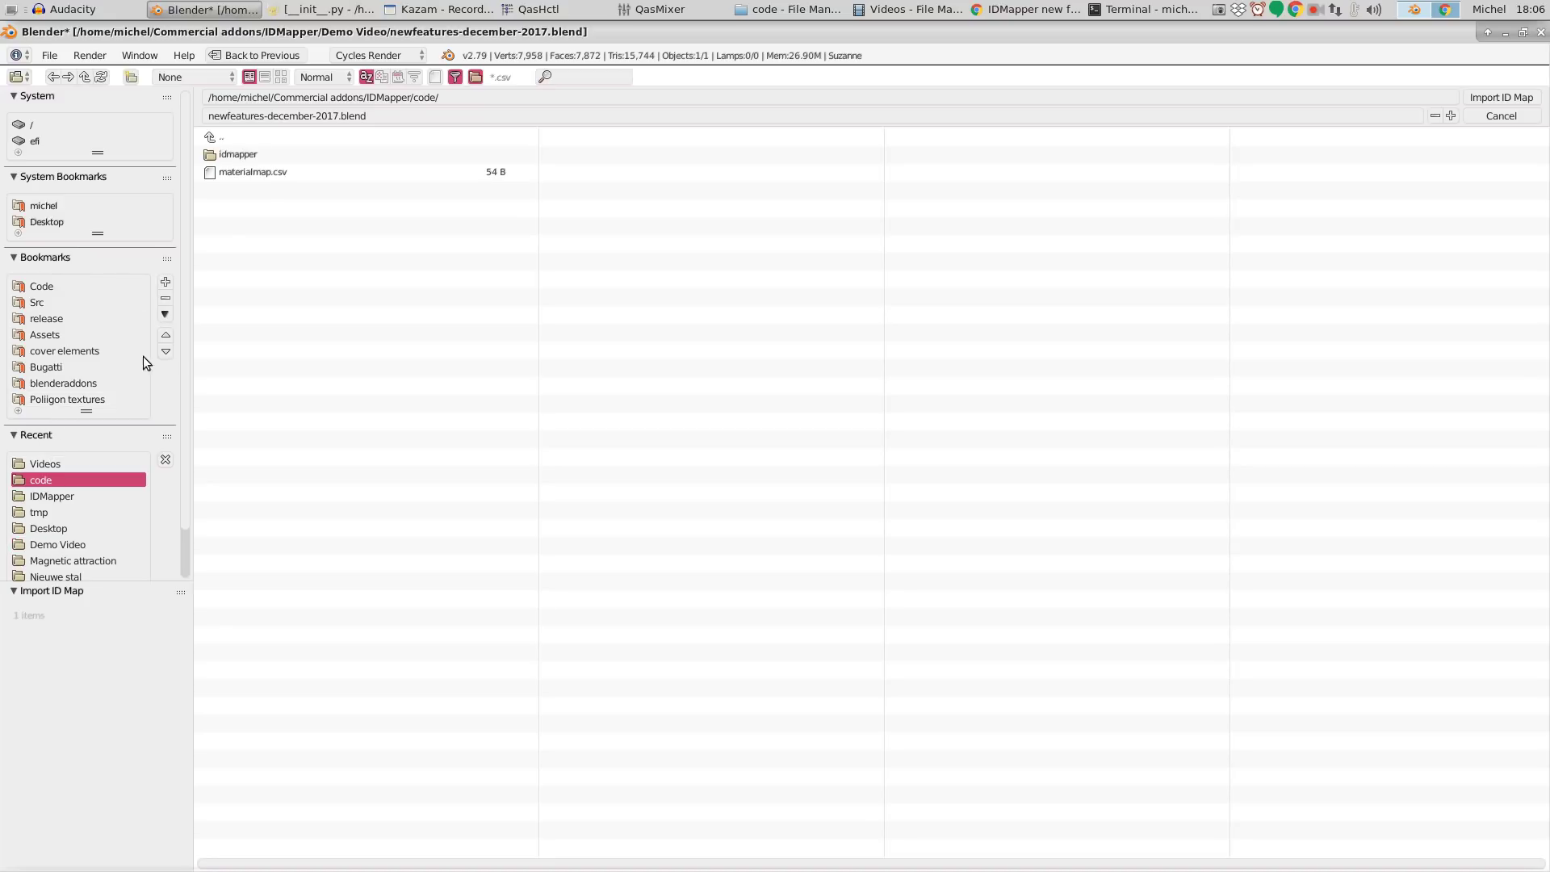
{"action": "double_click", "coordinate": [267, 171]}
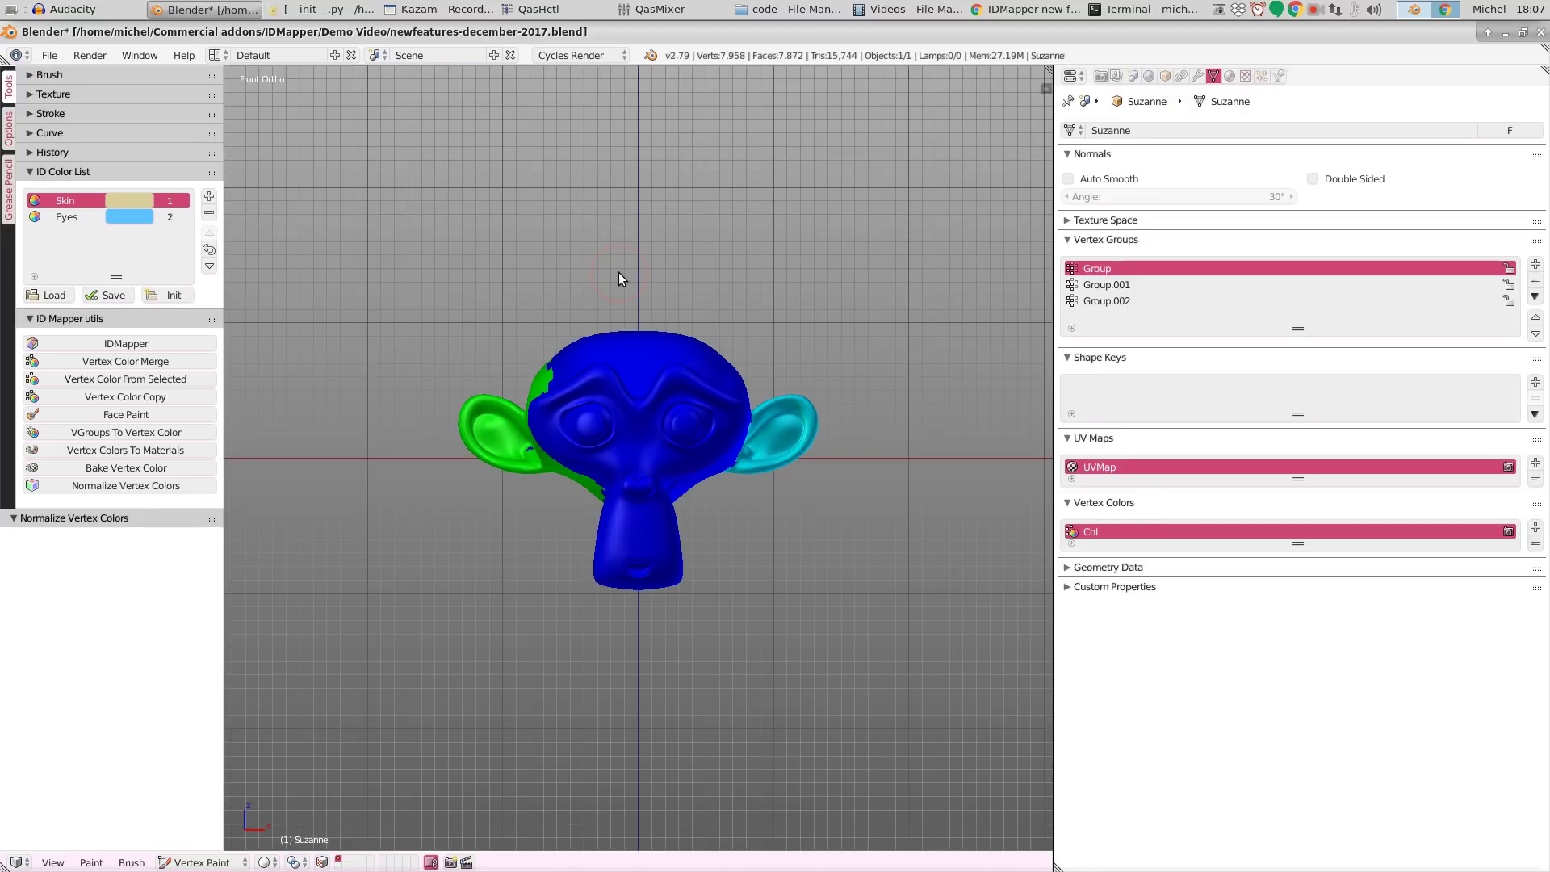
Step: Fill Suzanne's blue head region with the beige Skin colour using the IDMapper paint modal
{"action": "key", "text": "shift+f"}
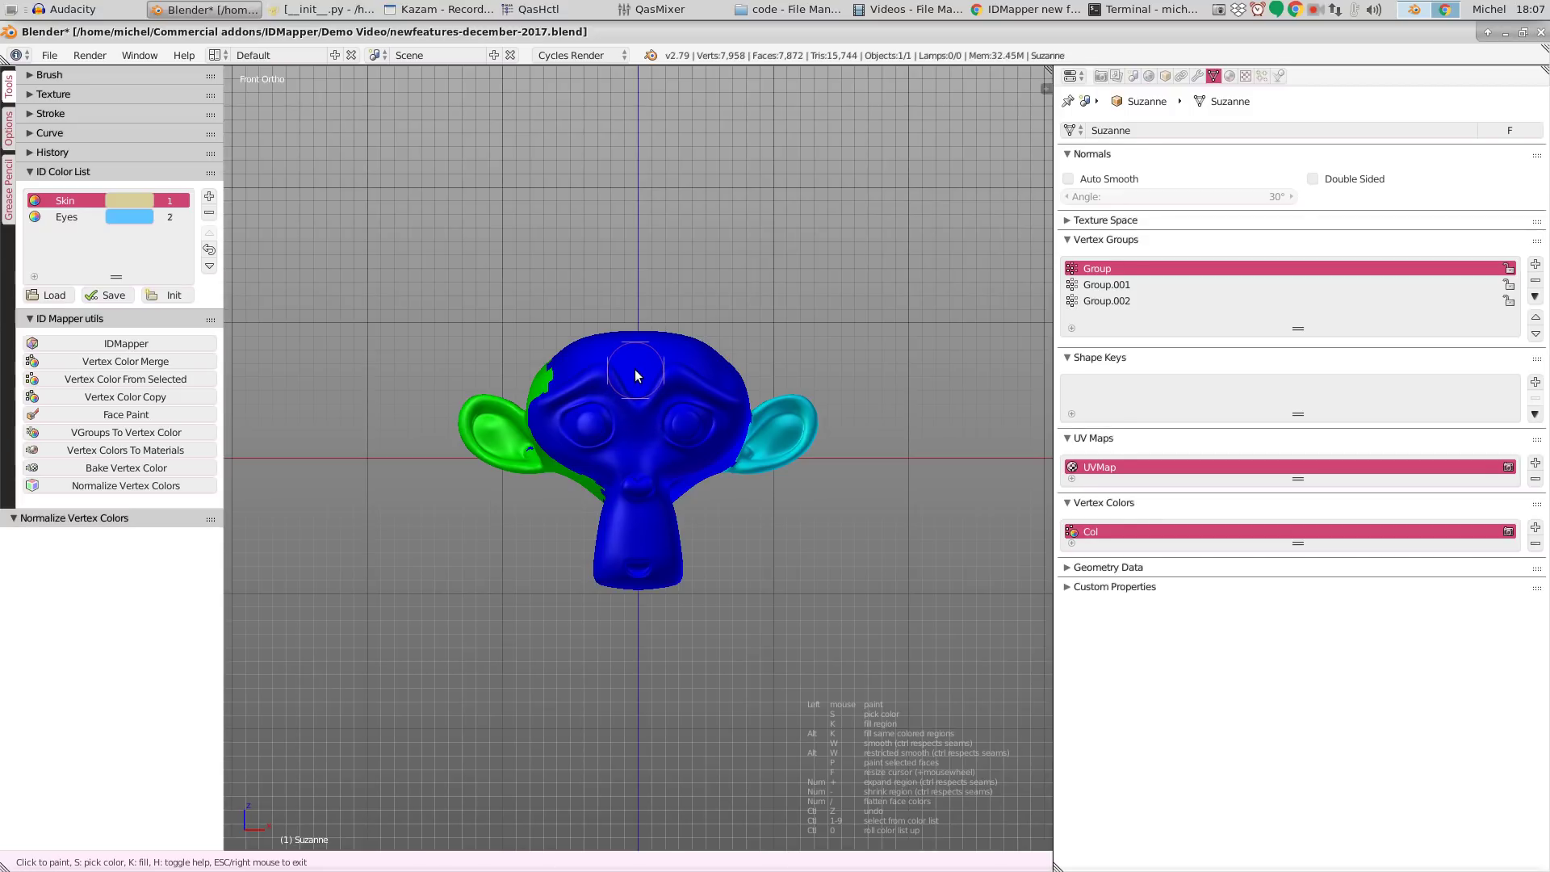
{"action": "key", "text": "k"}
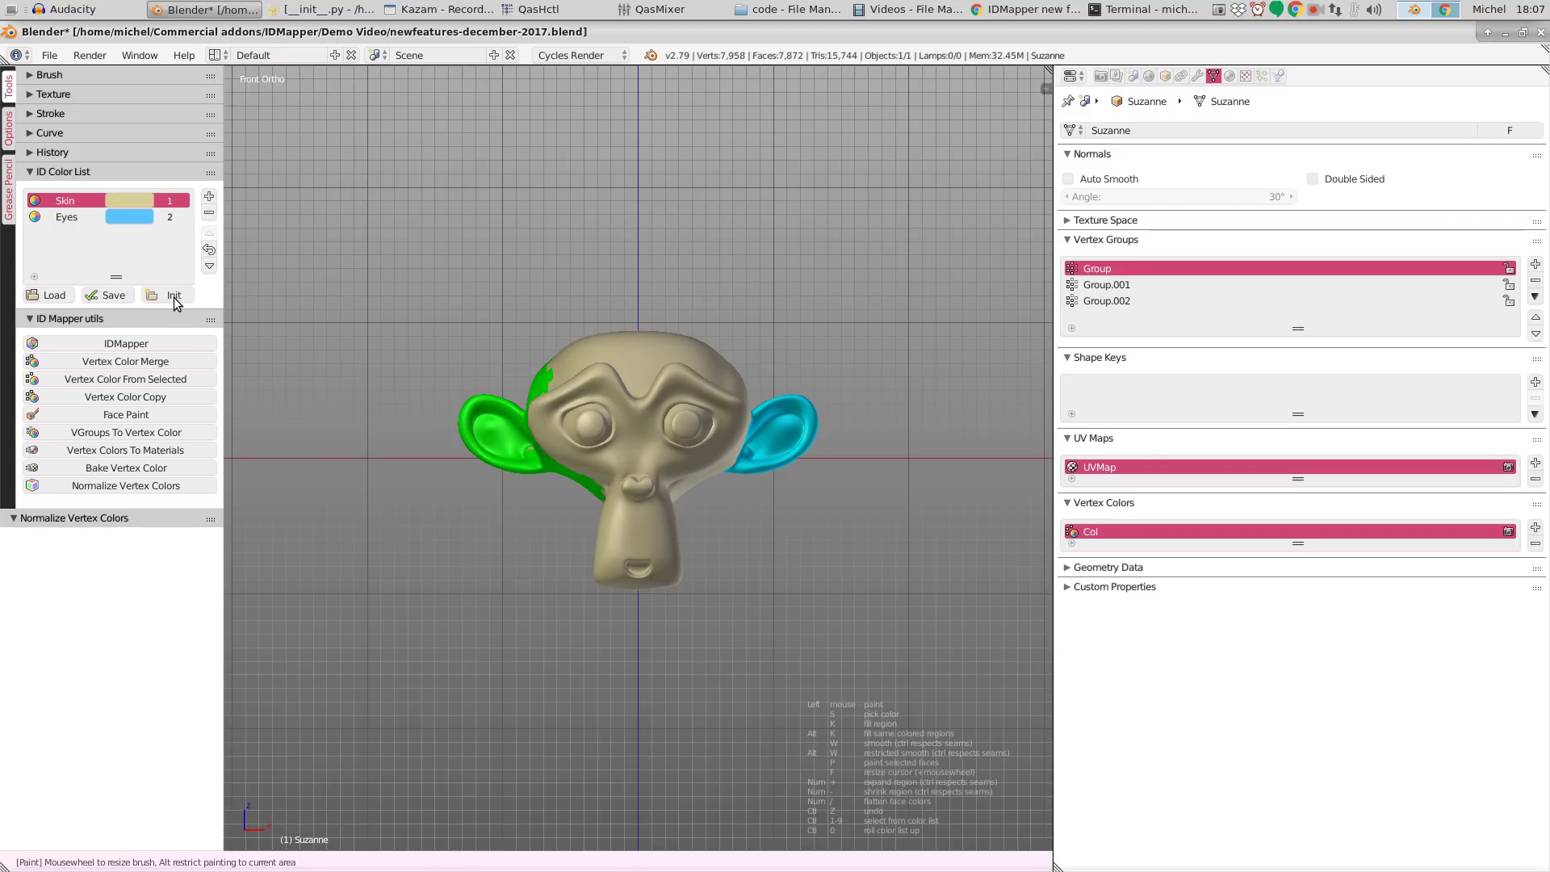
{"action": "key", "text": "Escape"}
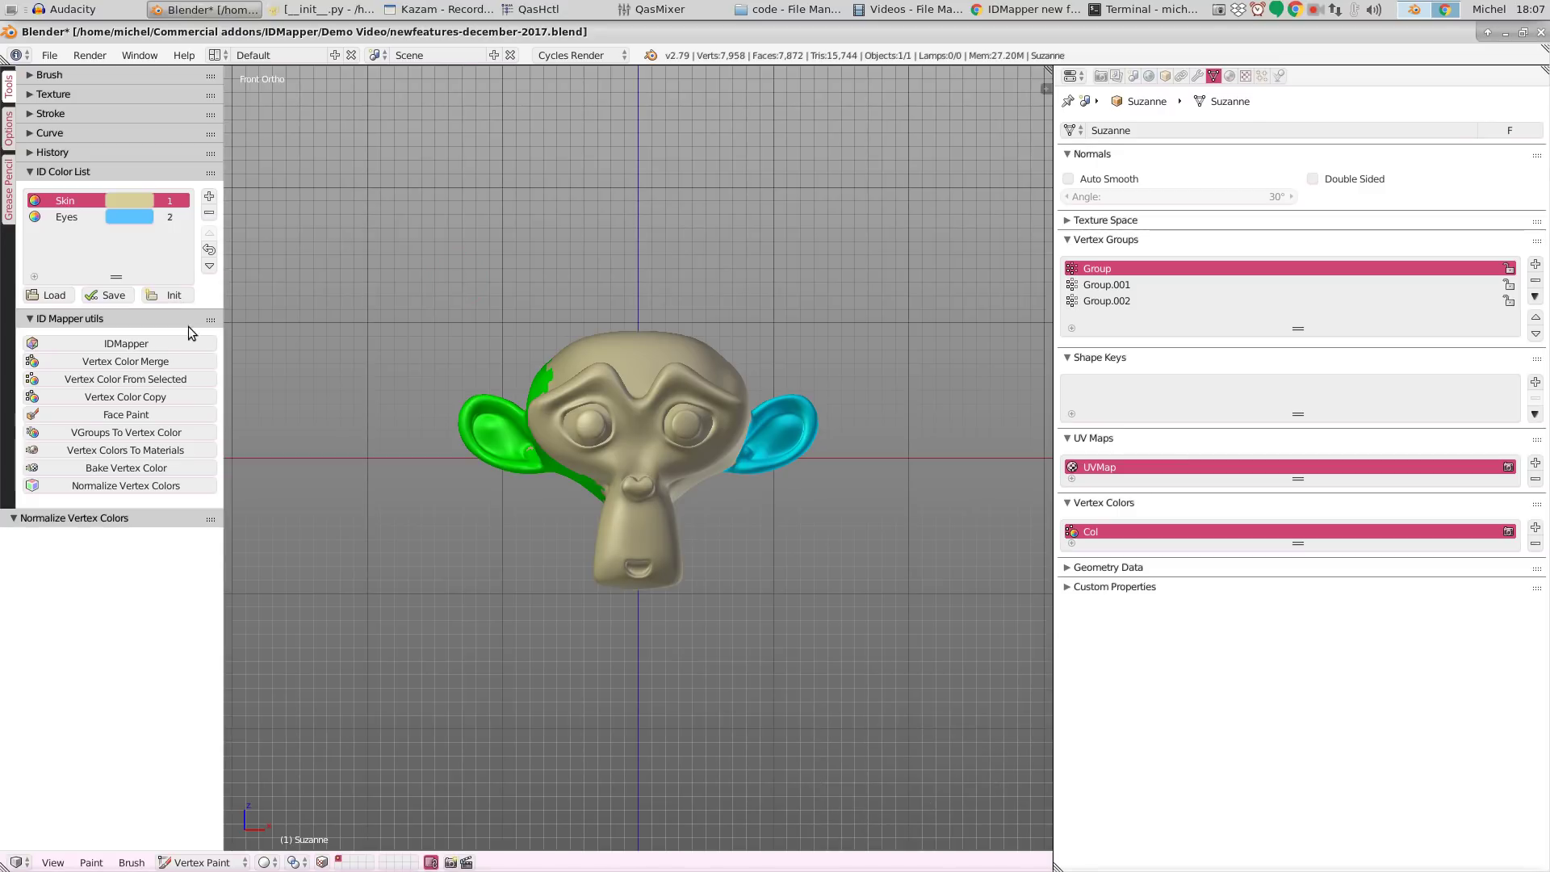
Step: Initialise the ID Color List from the model's colours, adding green and cyan Material entries after Skin and Eyes
{"action": "left_click", "coordinate": [175, 296]}
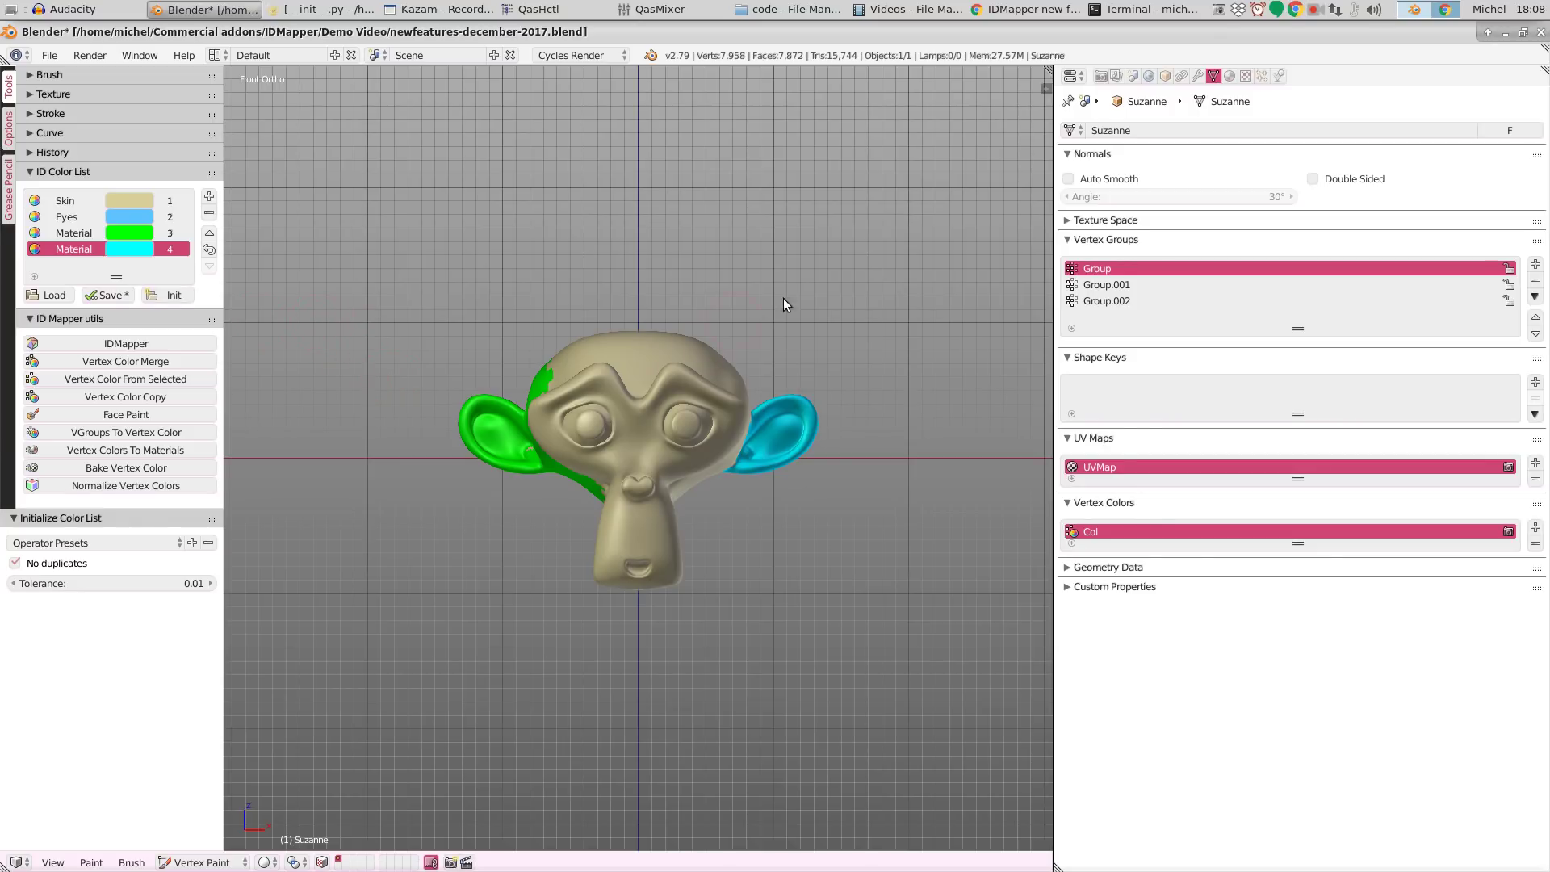
Step: Delete Suzanne's IDMap.002, IDMap.001 and IDMap material slots, leaving its material list empty
{"action": "left_click", "coordinate": [1230, 77]}
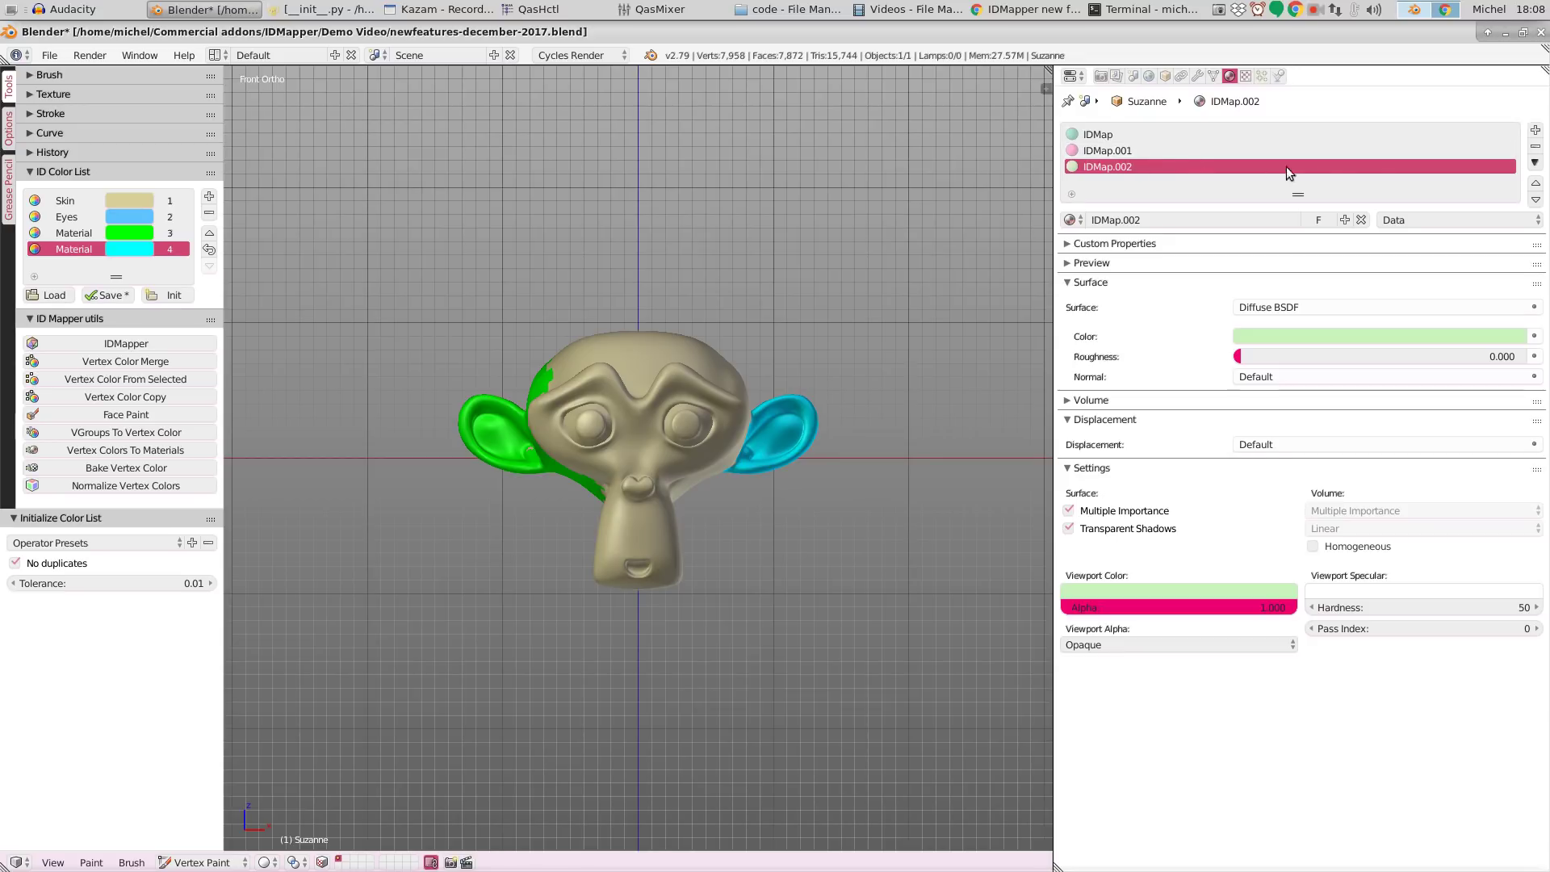
{"action": "left_click", "coordinate": [1536, 146]}
{"action": "left_click", "coordinate": [1535, 146]}
{"action": "left_click", "coordinate": [1536, 146]}
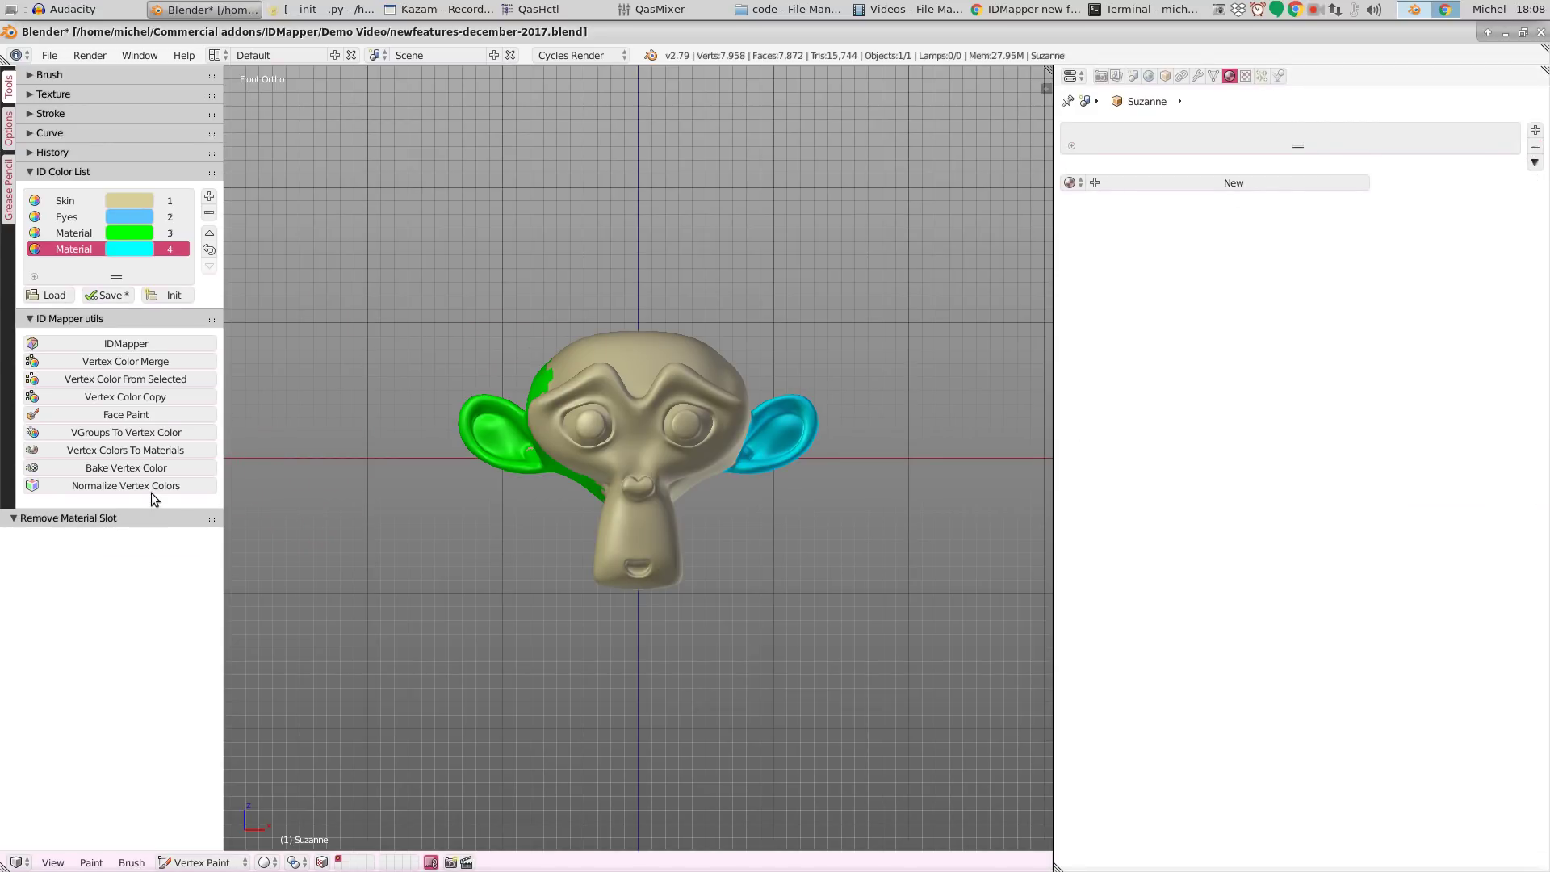
Step: Run Vertex Colors To Materials with Match Color List, creating Skin, Material and Material.001
{"action": "left_click", "coordinate": [127, 450]}
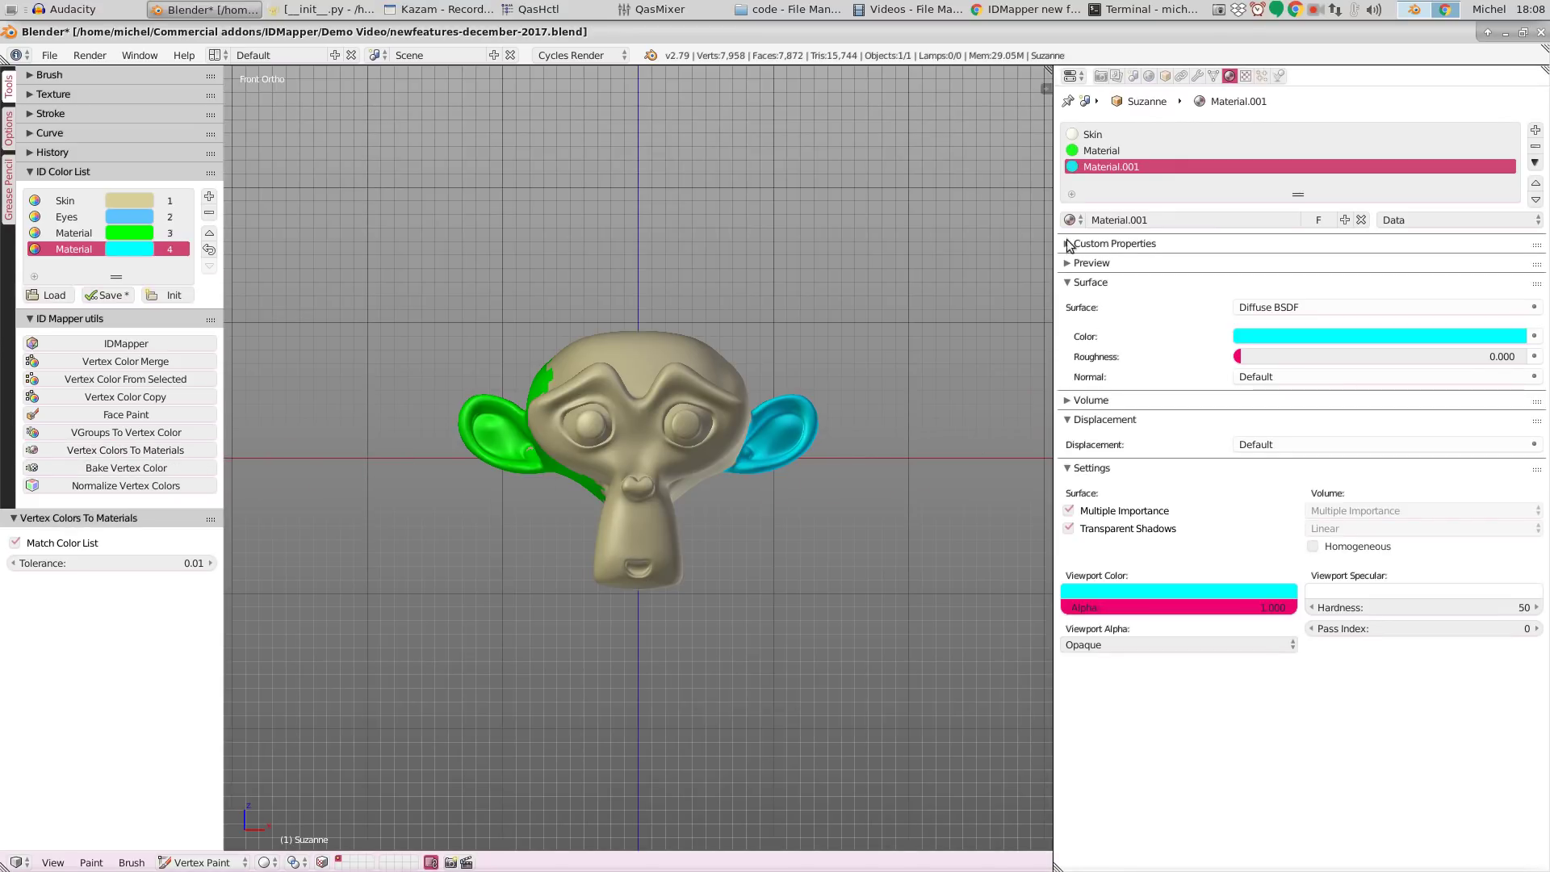